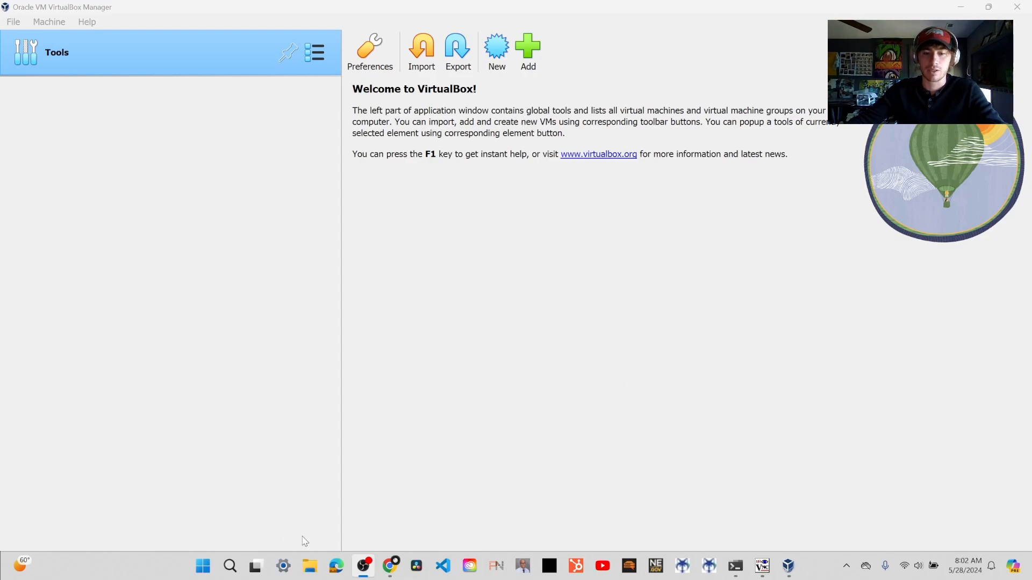
- Open a maximized Incognito window in Google Chrome and search Google for "rocky iso"
right_click(391, 566)
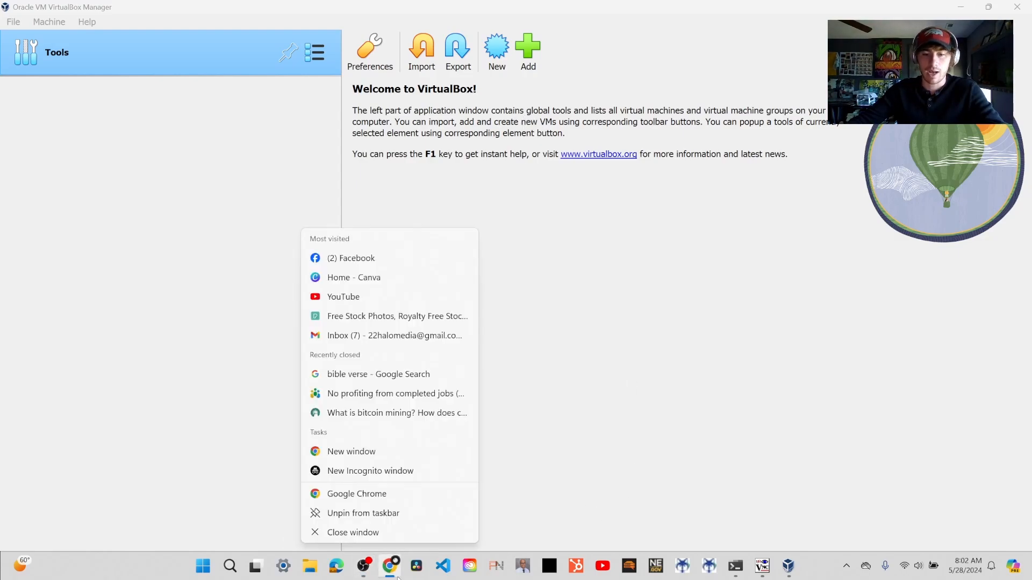
left_click(375, 477)
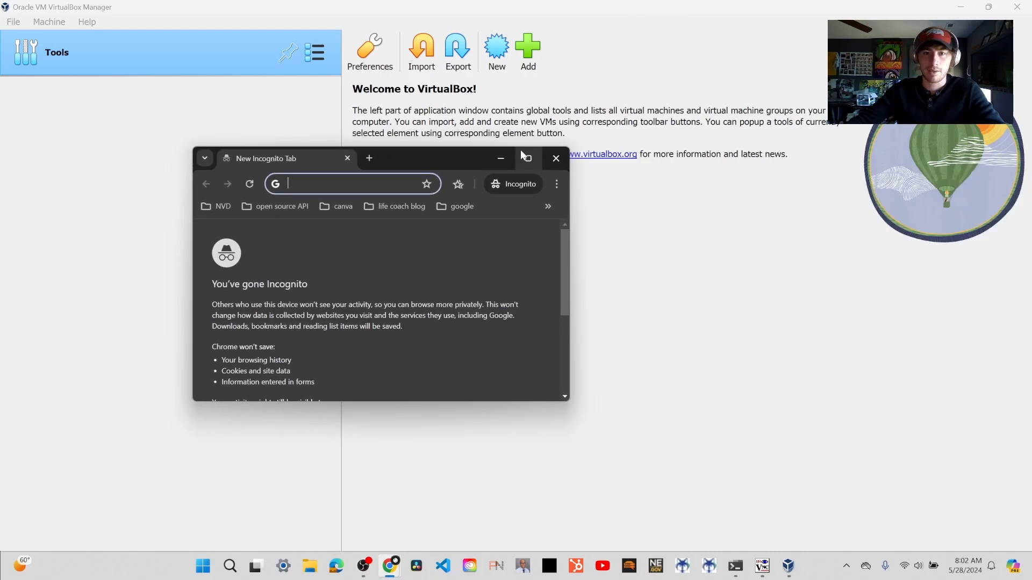
double_click(520, 151)
type("rocky")
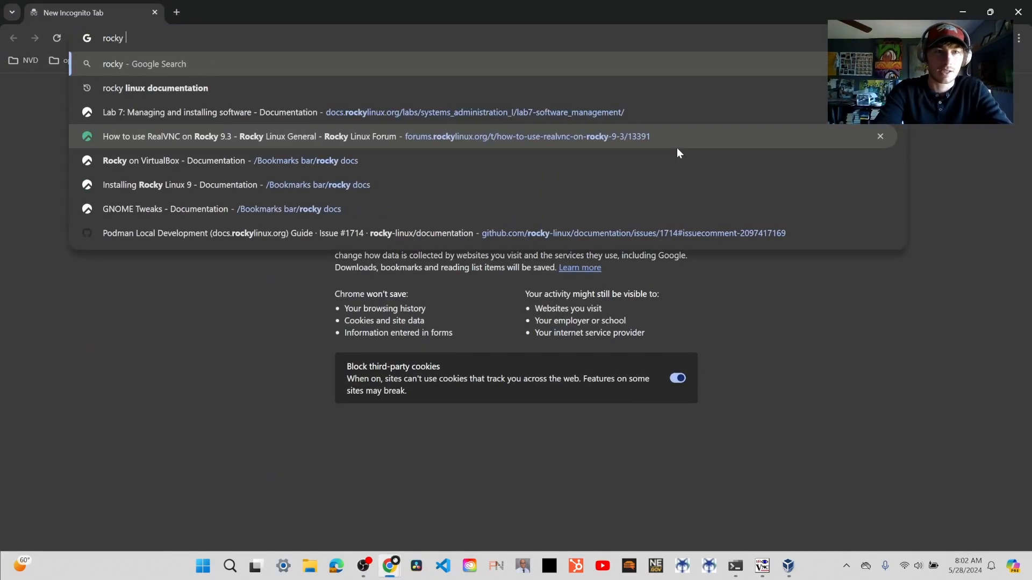
key("Return")
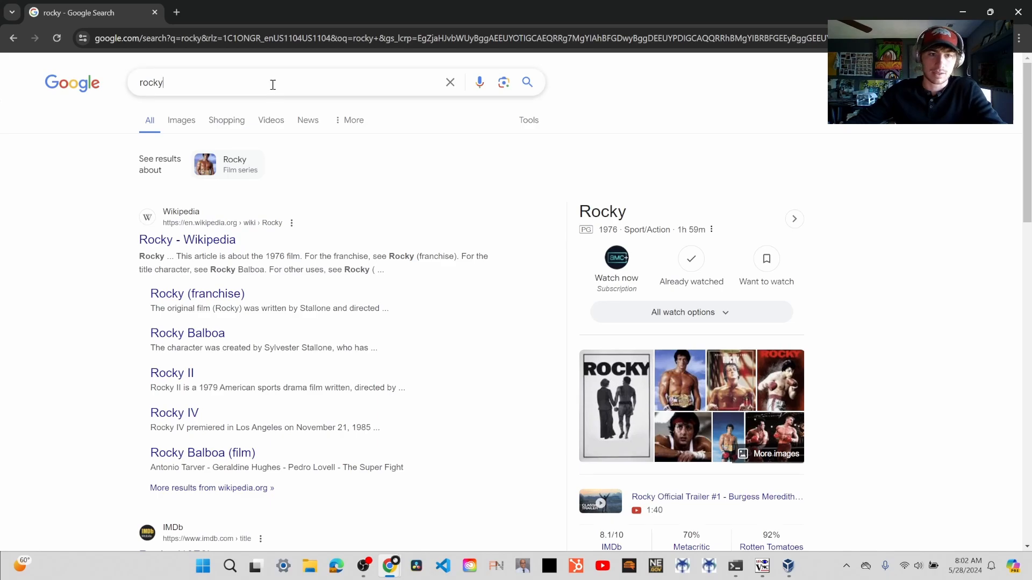
left_click(273, 87)
type("iso")
key("Return")
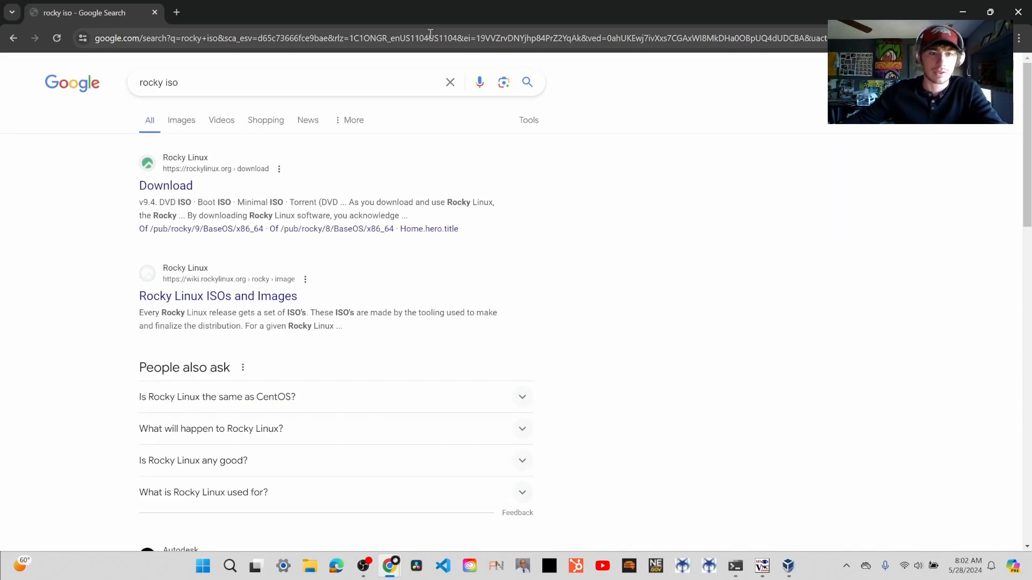
- Open the Rocky Linux Download page, look over the default v9.4 ISO images, and close the page
left_click(164, 188)
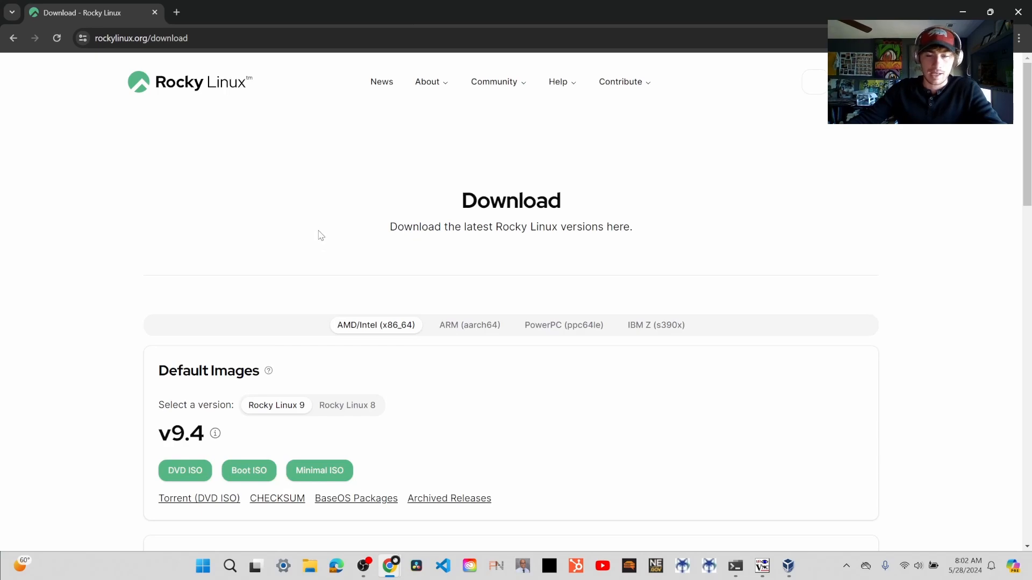
scroll(231, 194, "down", 2)
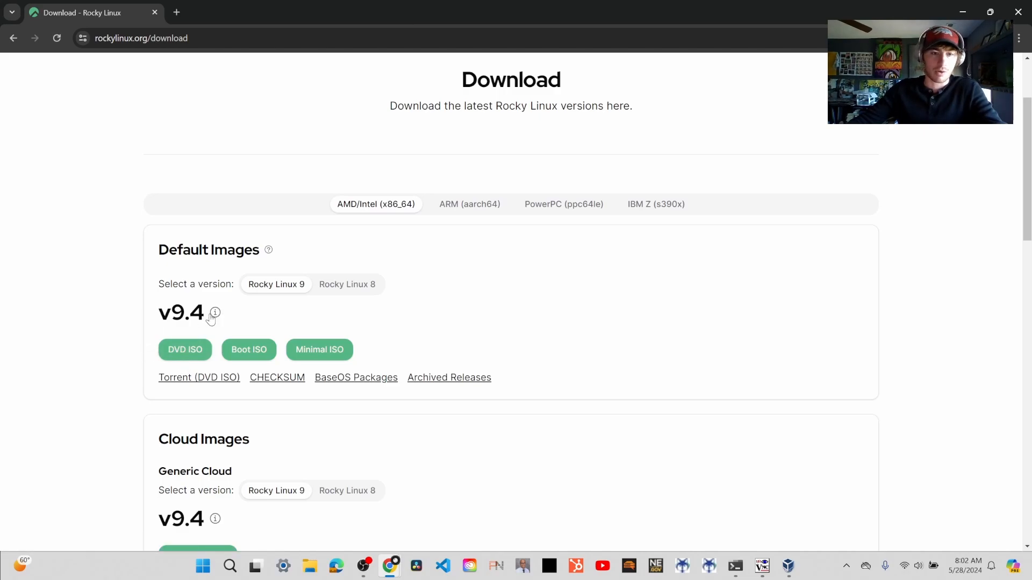
left_click(155, 12)
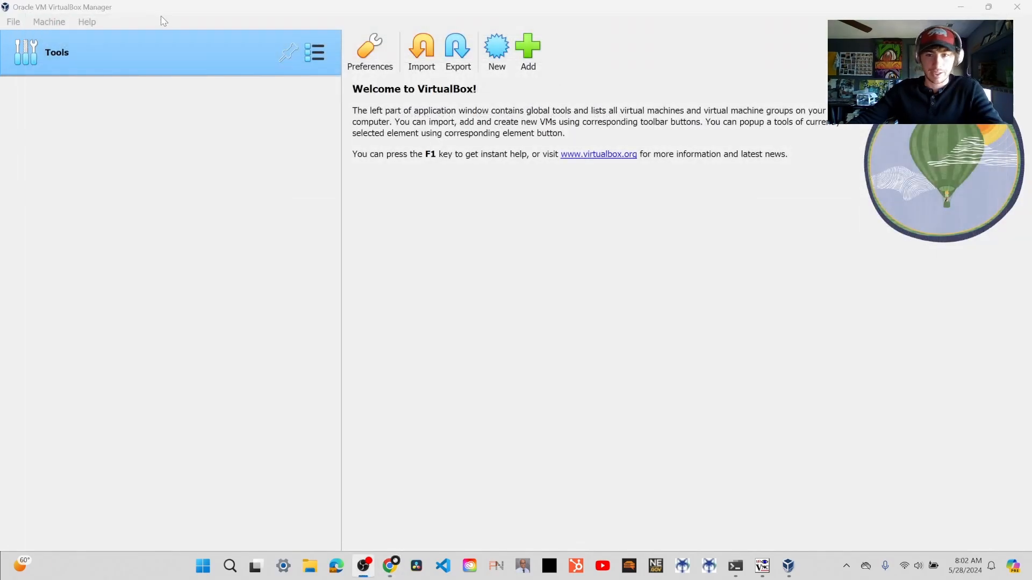
- Switch to Task Manager, examine the host's CPU cores, memory and disk capacity in the performance view, and close it
right_click(826, 559)
left_click(870, 517)
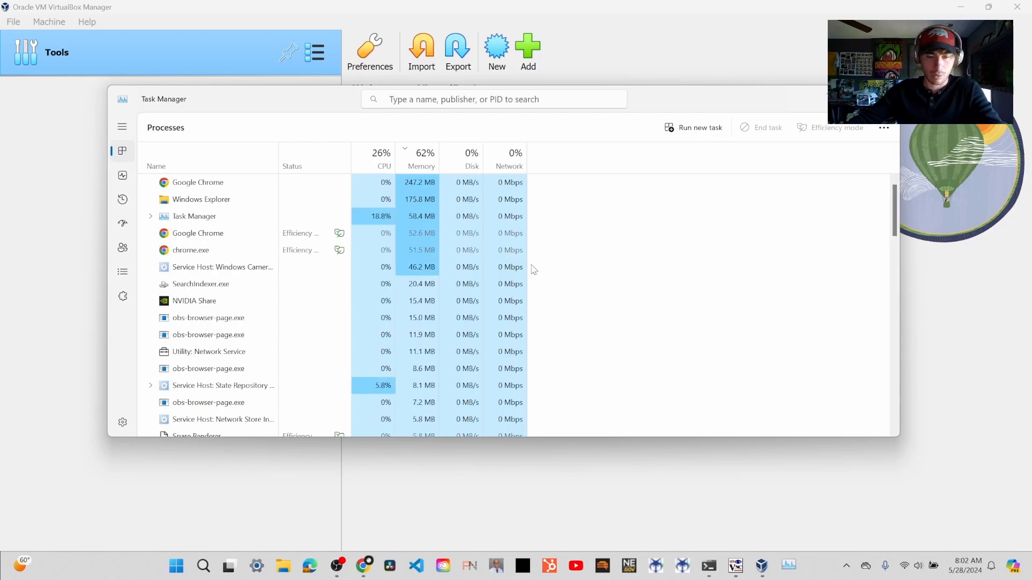
left_click(123, 176)
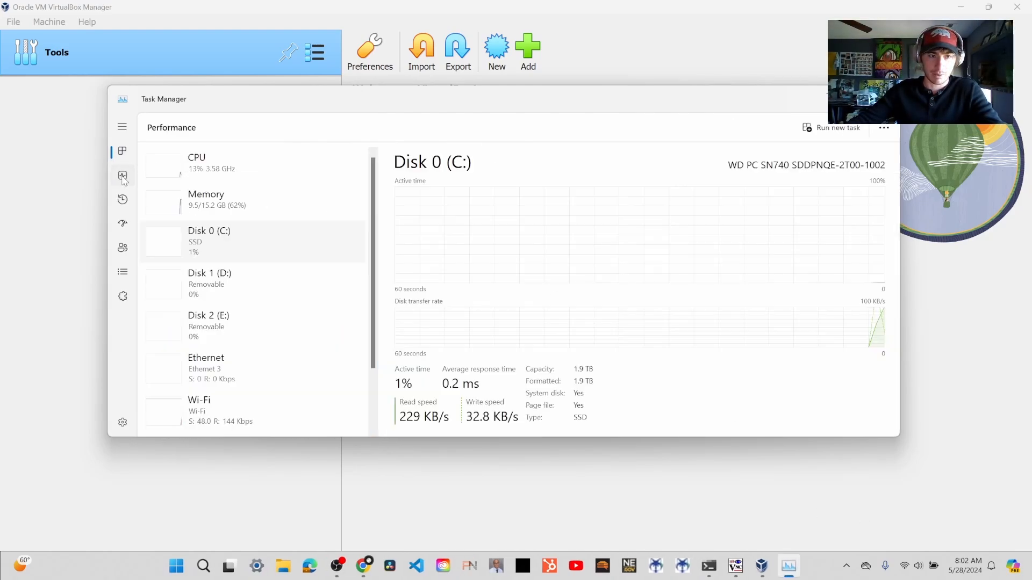
left_click(267, 167)
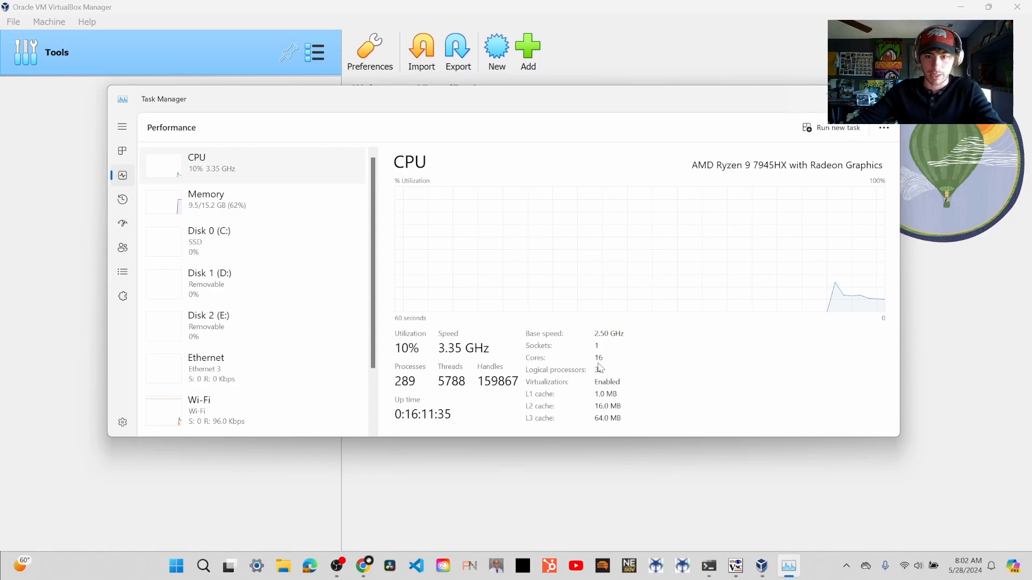
left_click(199, 212)
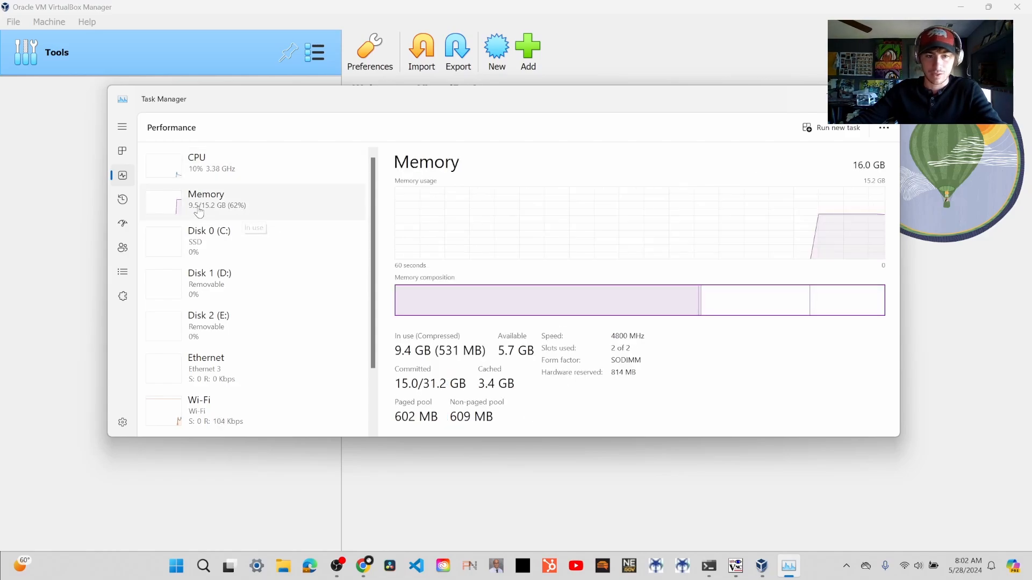
left_click(243, 250)
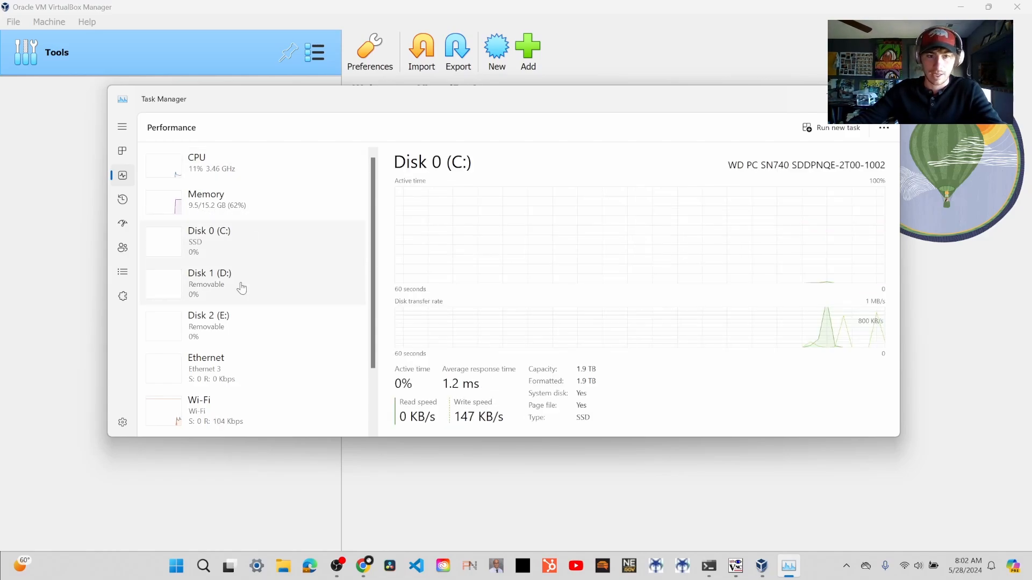
left_click(239, 284)
left_click(238, 258)
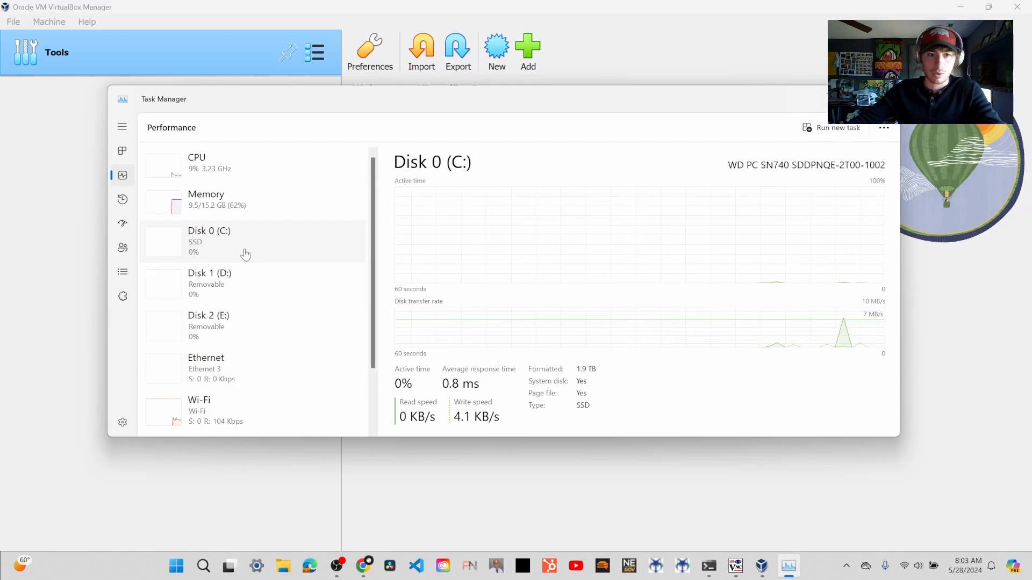
left_click(223, 209)
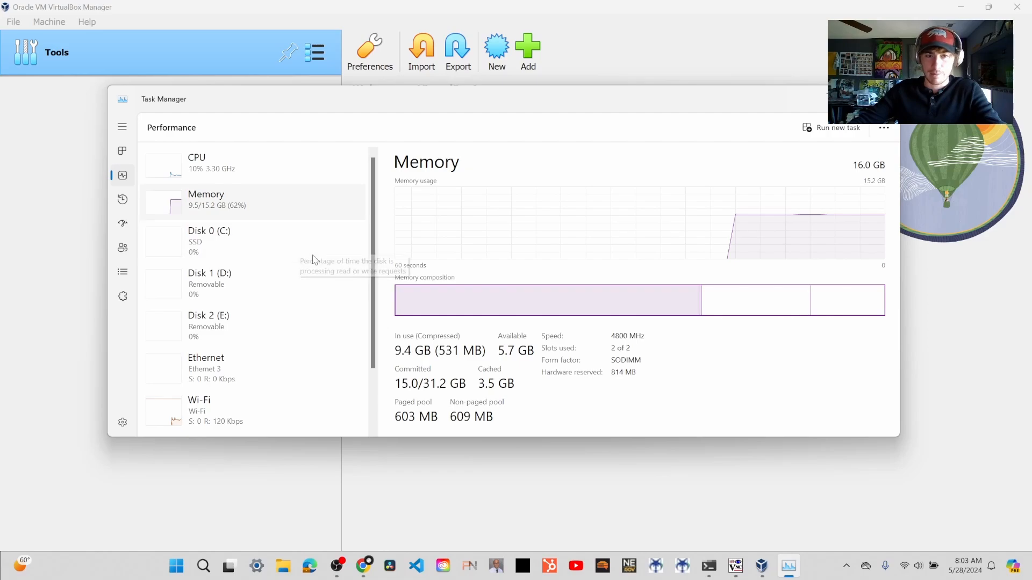
left_click(267, 169)
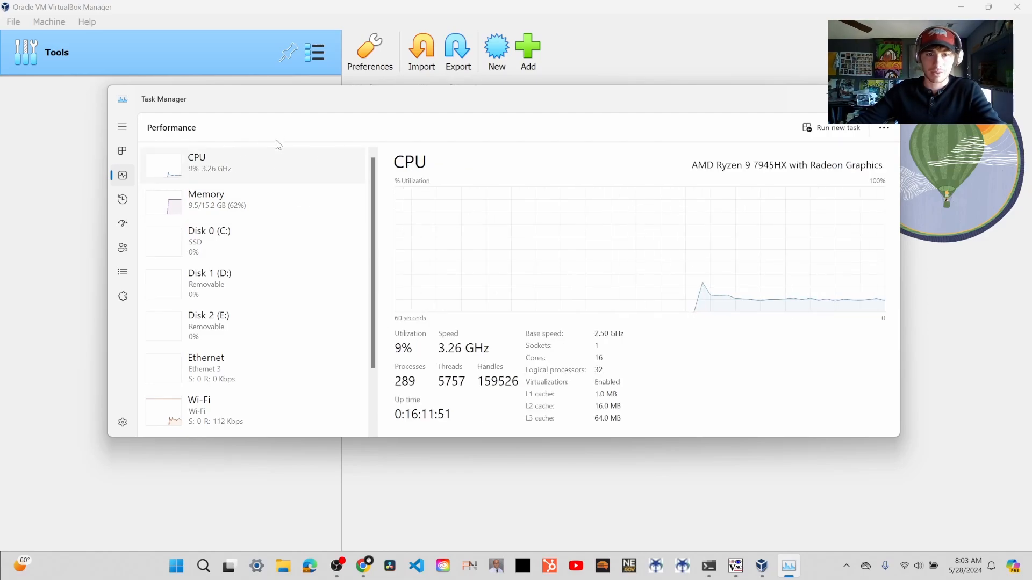
left_click(263, 230)
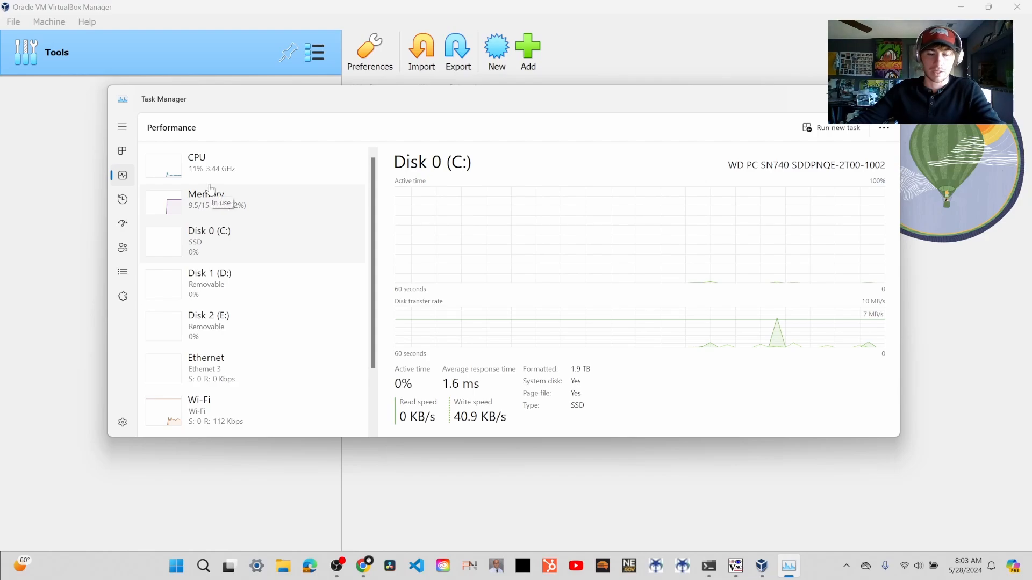
left_click(884, 96)
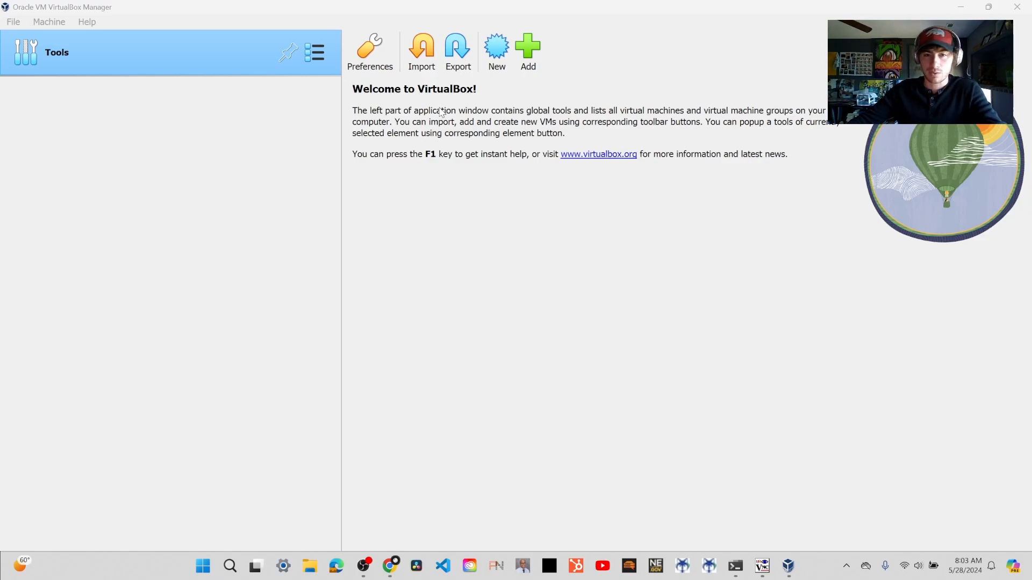
- Start a new virtual machine named Rocky9.4 in VirtualBox and assign it the Rocky-9.4-x86_64-dvd.iso image
left_click(505, 47)
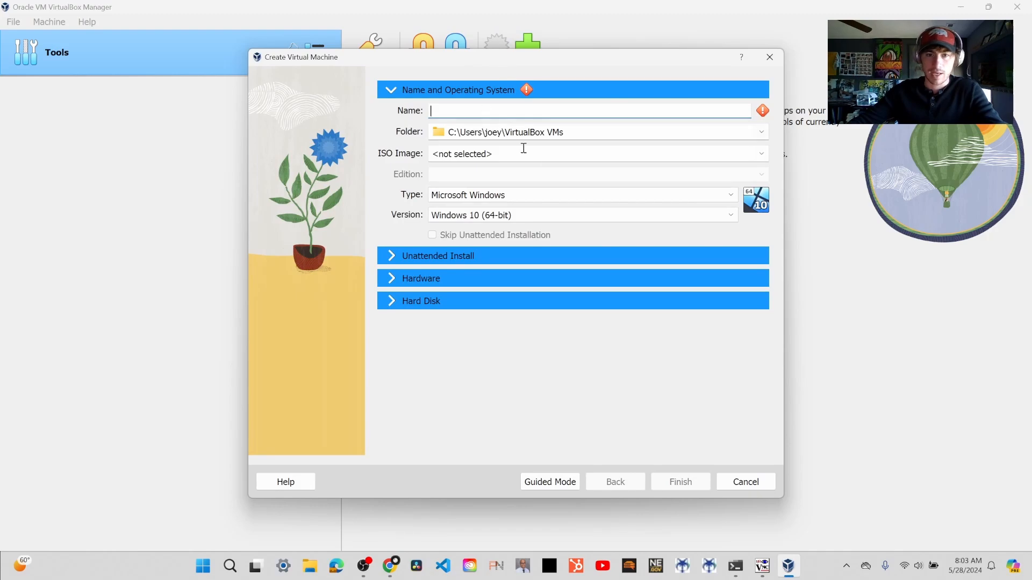
type("Rocky9.4")
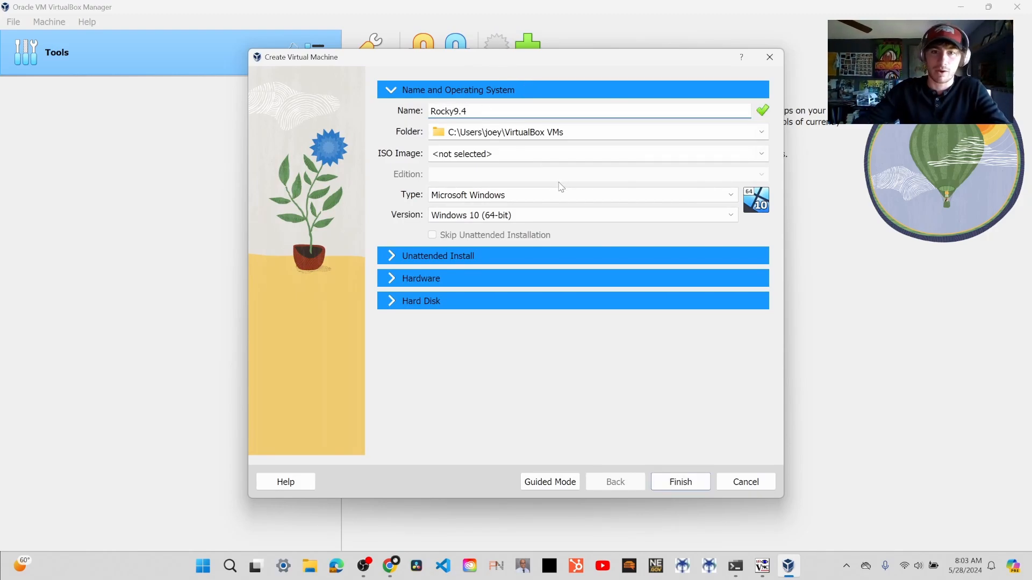
left_click(761, 154)
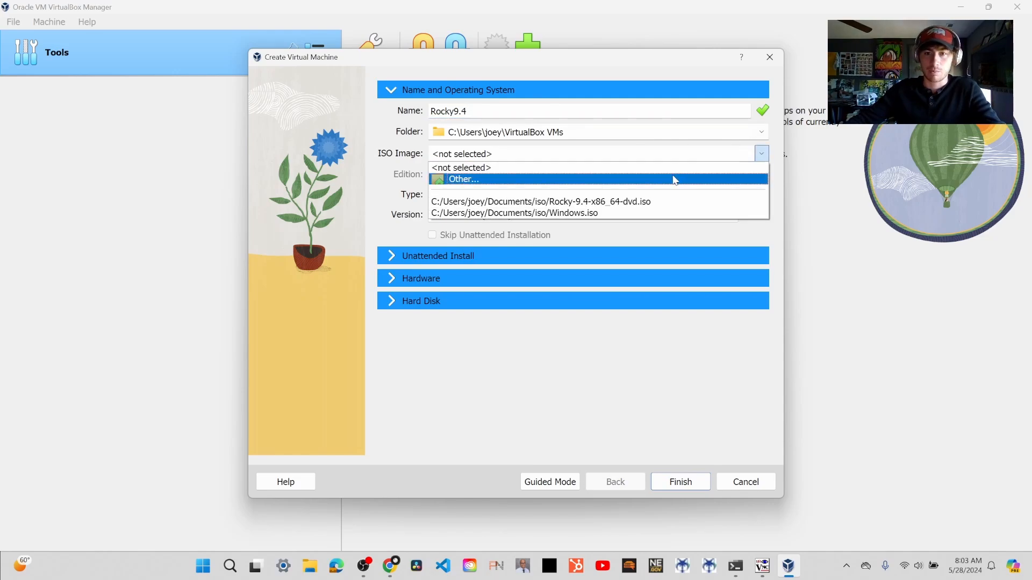
left_click(658, 202)
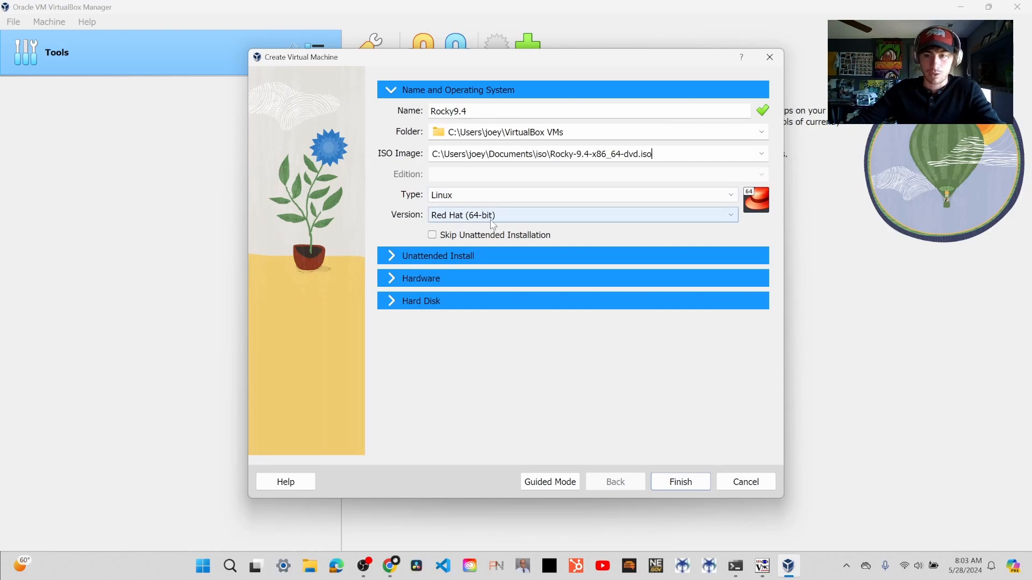
- Look through the available Linux versions for the new machine and choose Red Hat (64-bit)
left_click(720, 213)
scroll(652, 237, "up", 5)
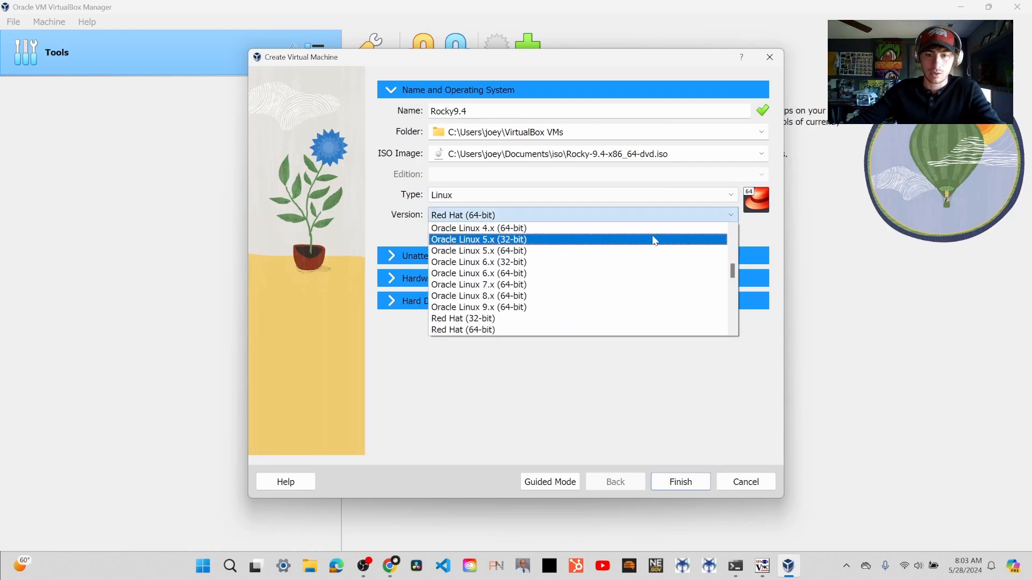
scroll(640, 265, "up", 5)
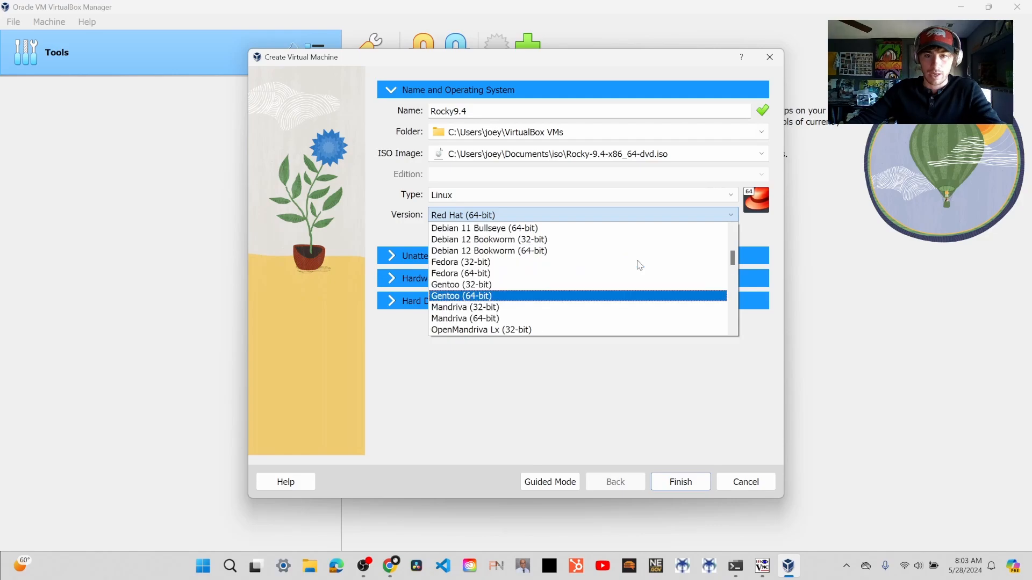
scroll(526, 275, "up", 5)
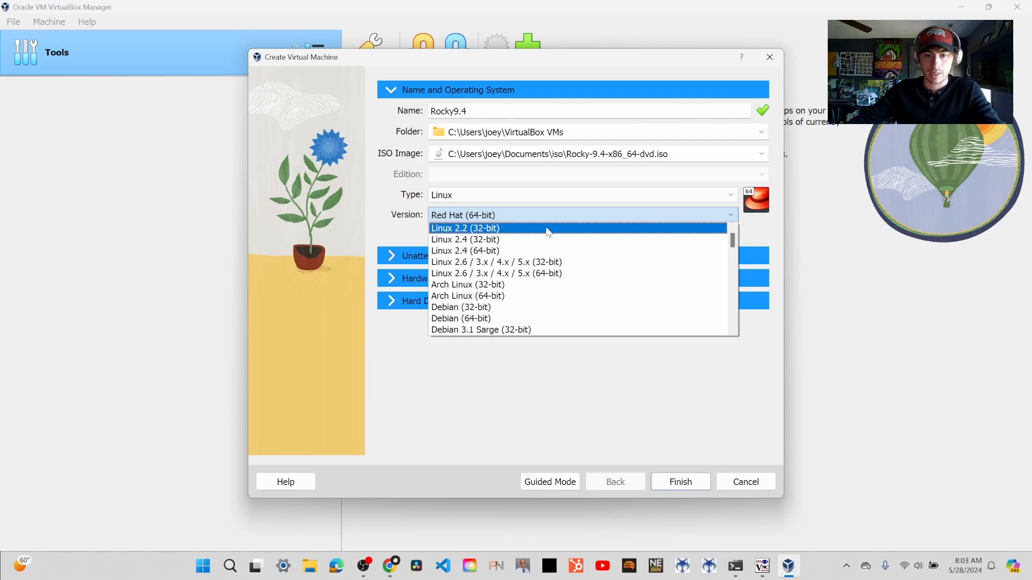
scroll(548, 232, "down", 2)
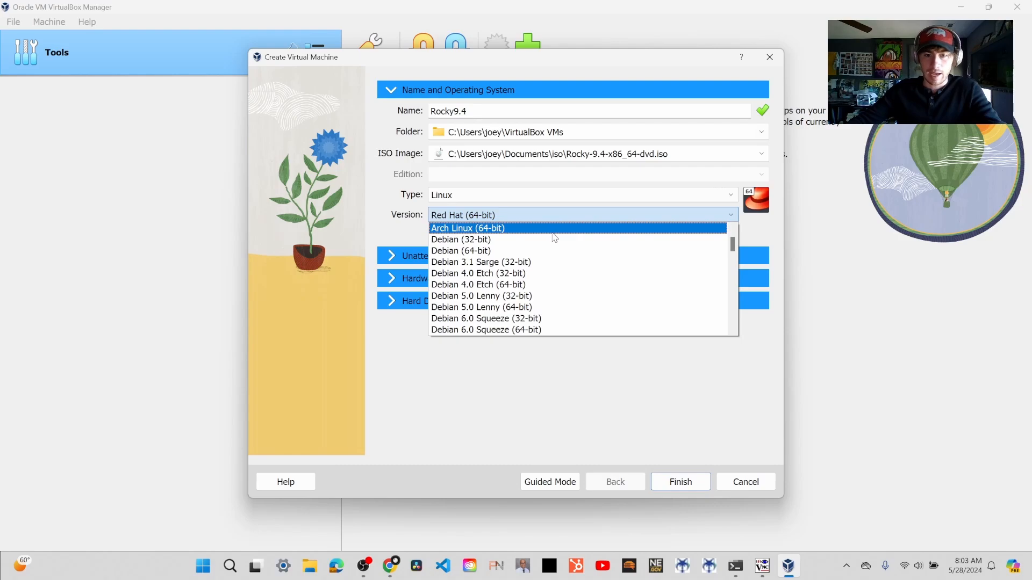
scroll(555, 239, "down", 9)
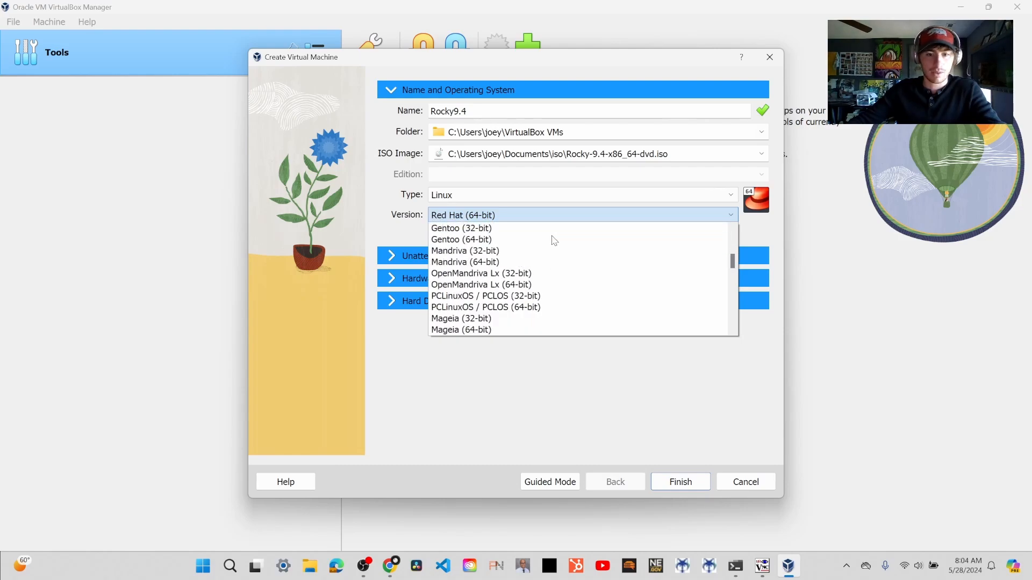
scroll(555, 241, "down", 7)
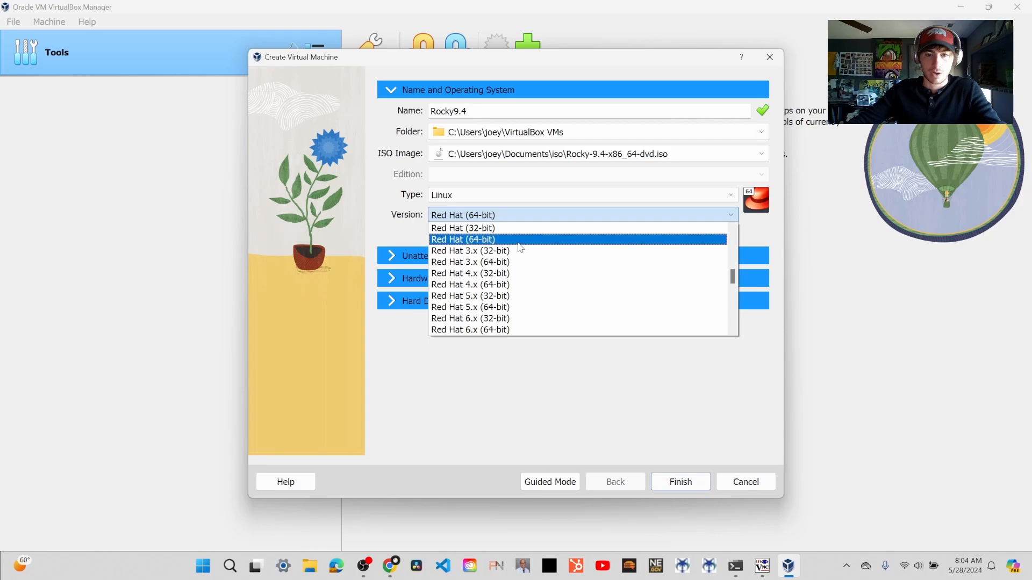
left_click(518, 243)
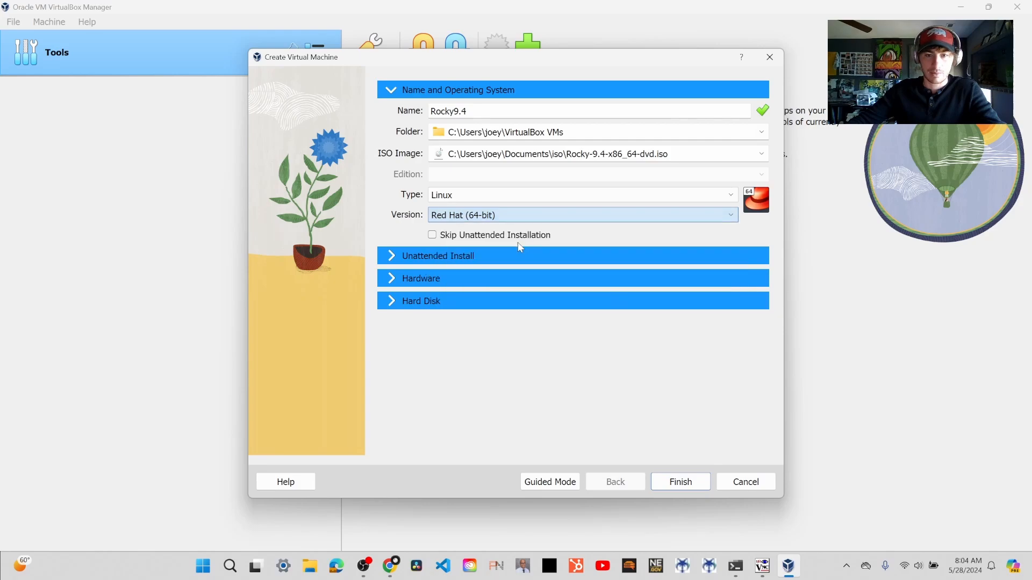
- Select Linux as the machine's operating system type with Red Hat (64-bit) as its version
left_click(730, 195)
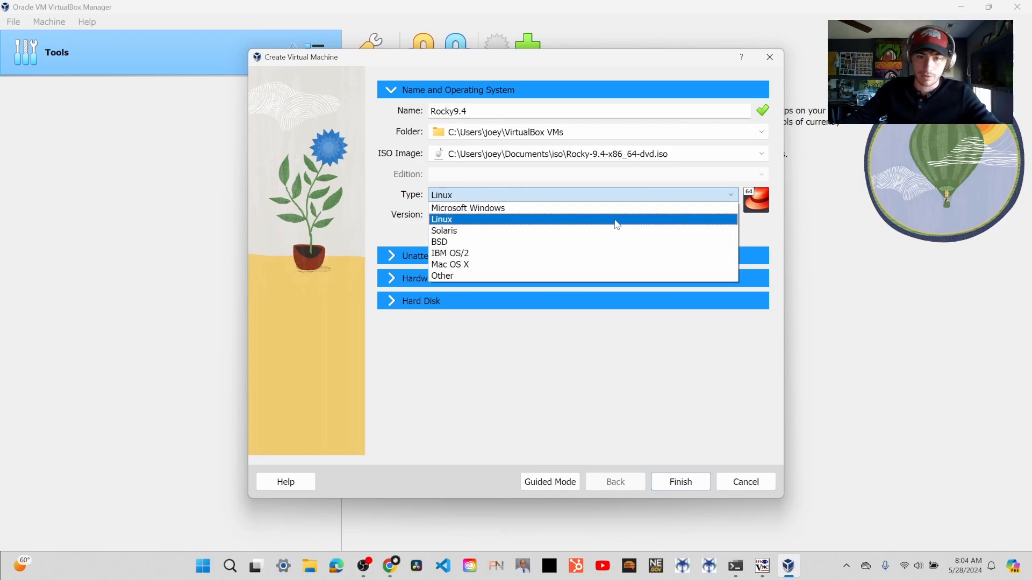
left_click(615, 220)
left_click(616, 220)
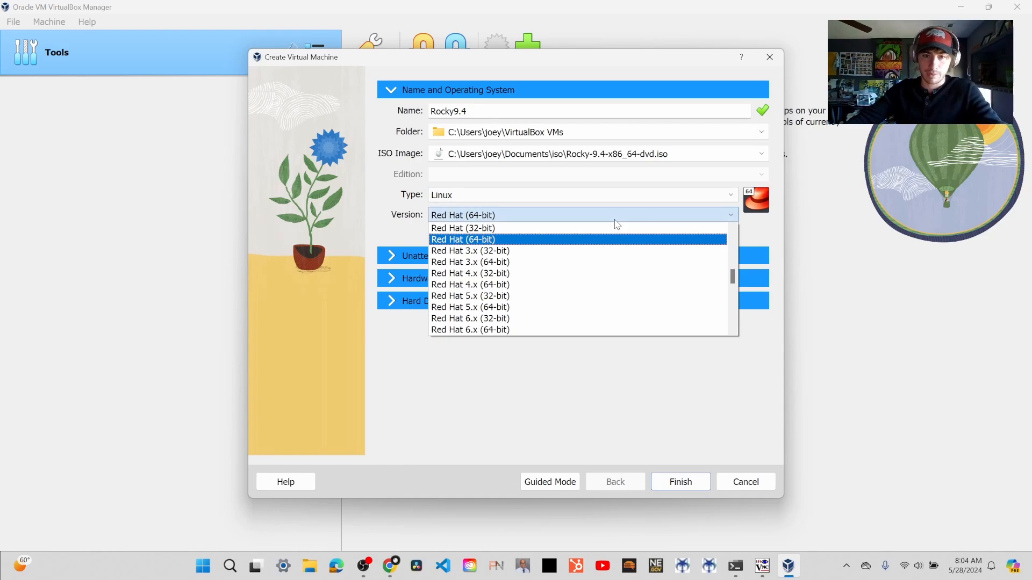
left_click(607, 239)
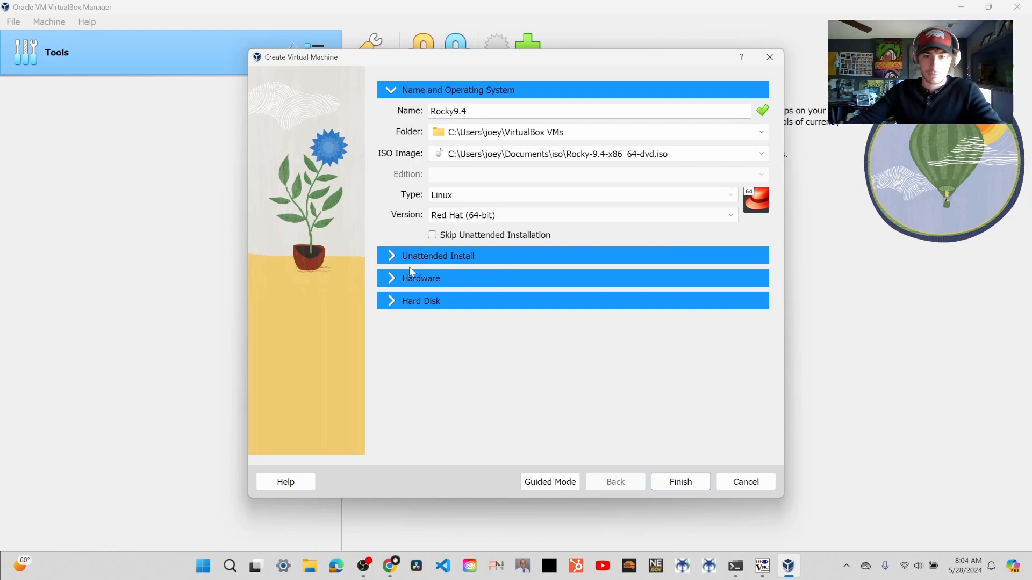
- Enable Skip Unattended Installation, check the unattended install section, and open the machine's hardware settings
left_click(432, 236)
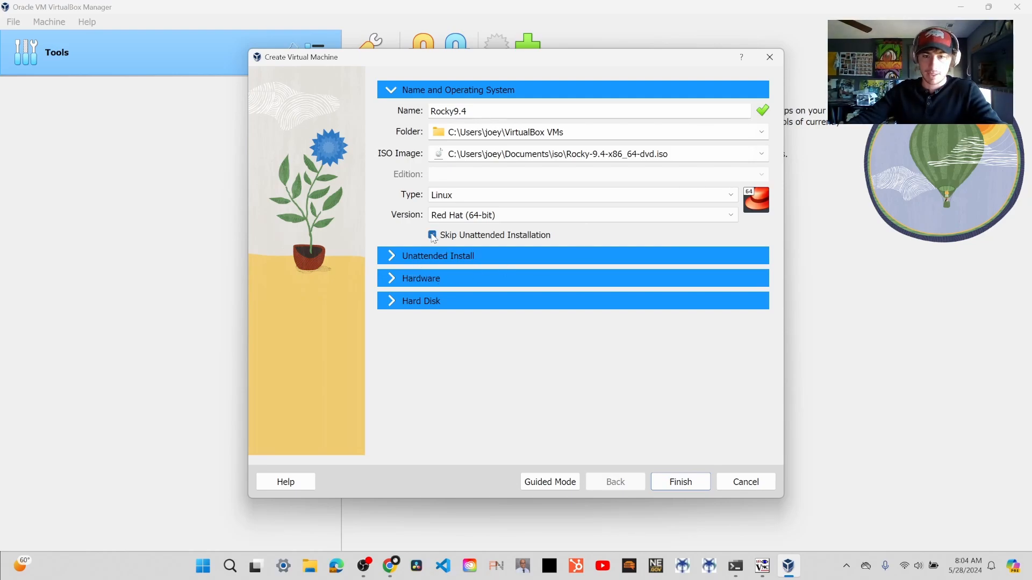
left_click(400, 261)
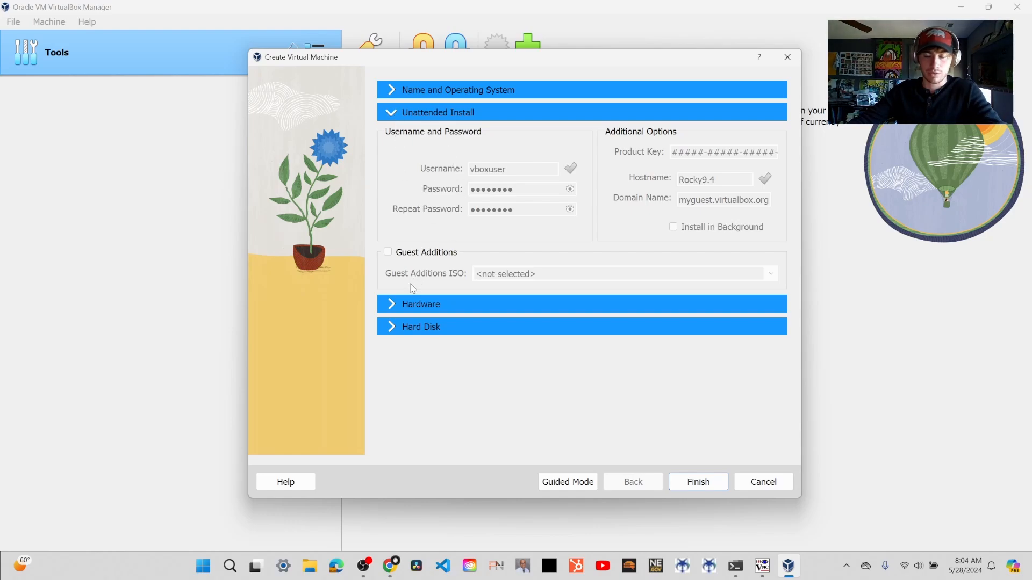
left_click(391, 306)
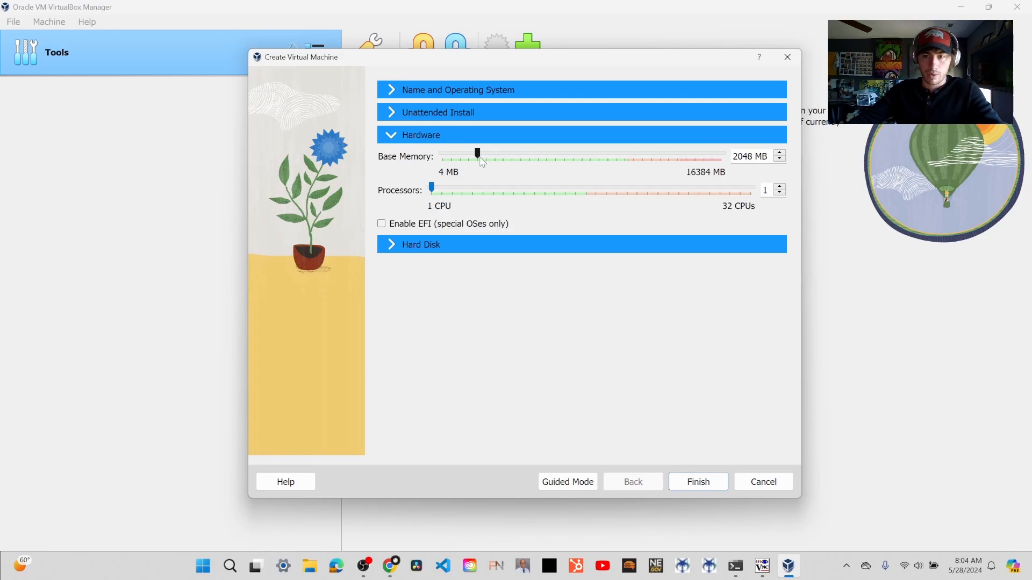
- Set the new machine's base memory to 3000 MB and its processor count to 8
double_click(751, 155)
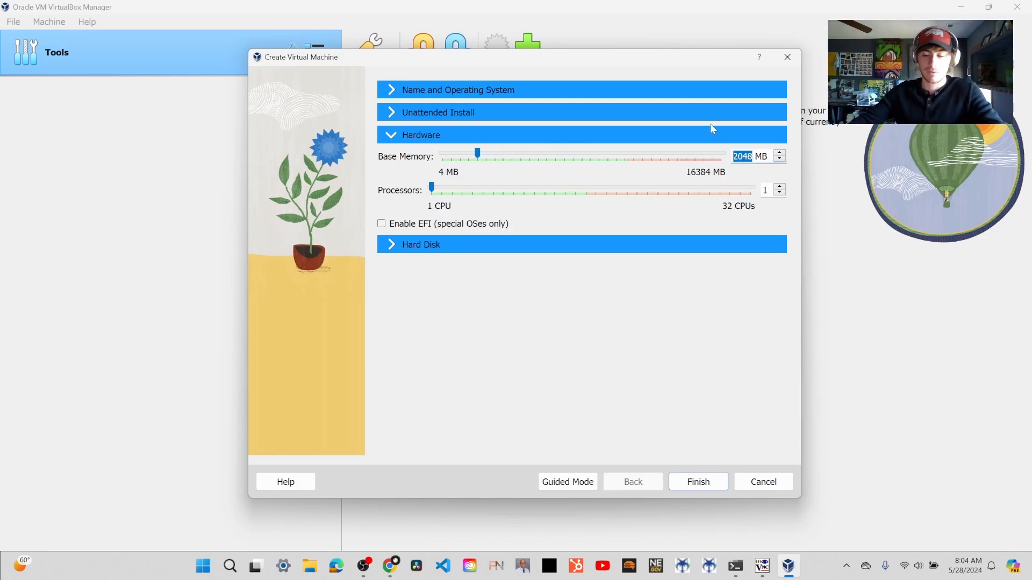
type("3000")
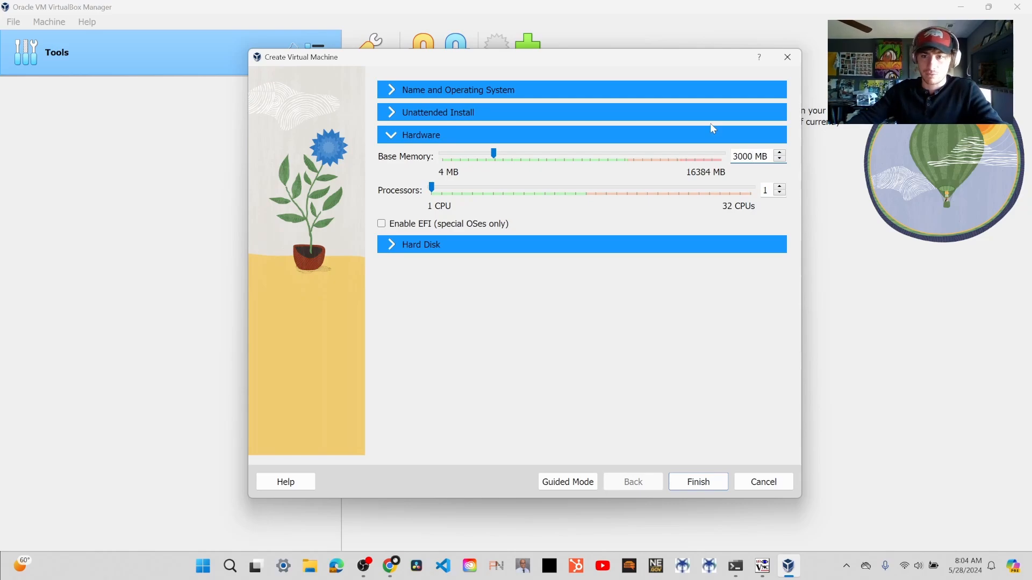
double_click(772, 186)
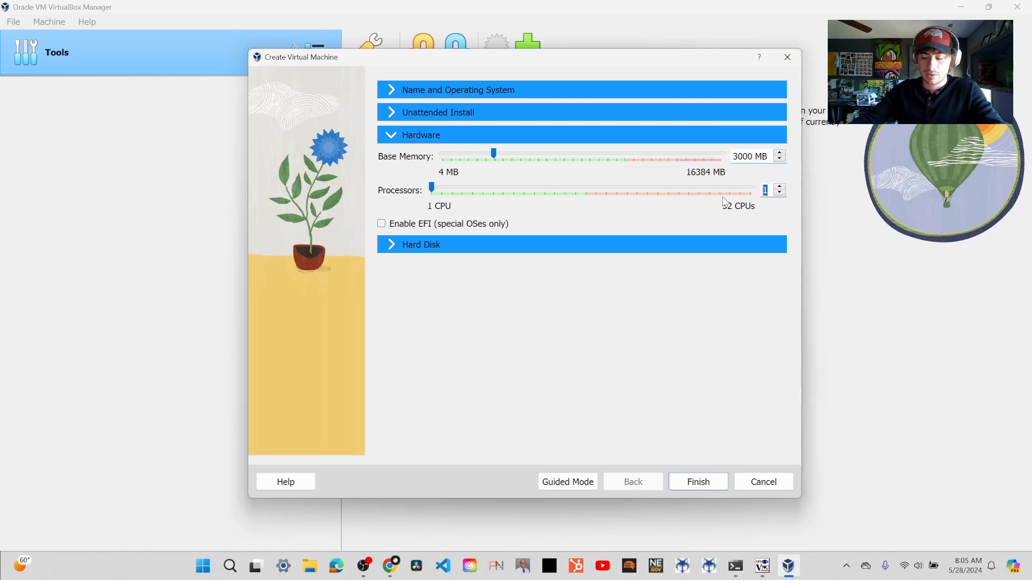
type("8")
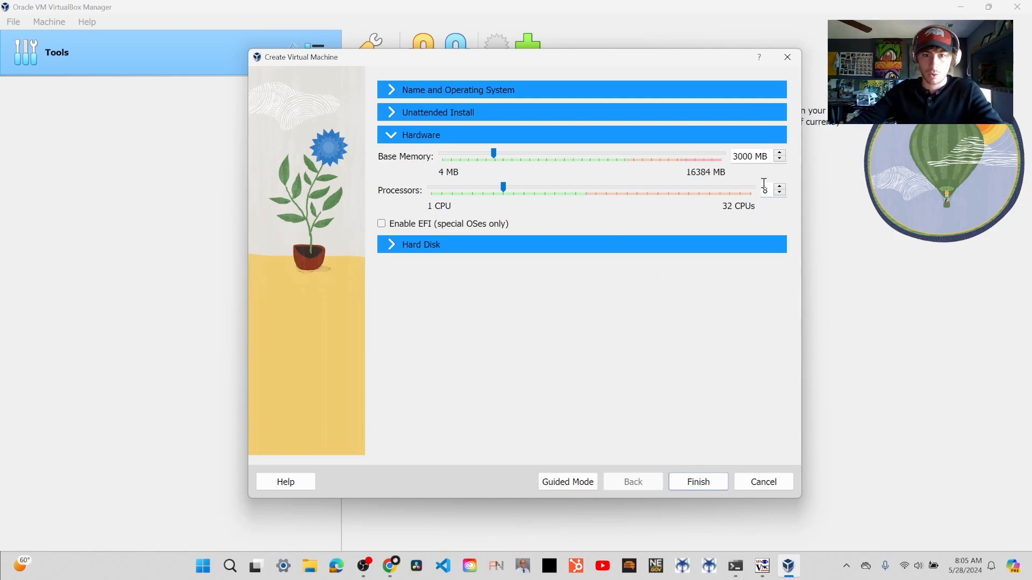
- Set the virtual hard disk size to 50 GB with its full size pre-allocated, and finish creating the machine
left_click(390, 248)
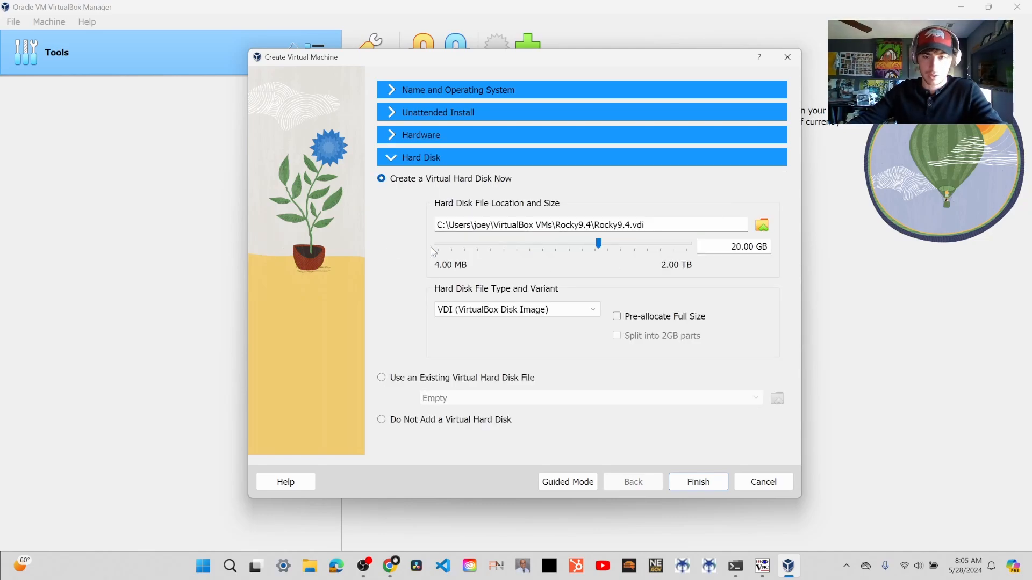
left_click_drag(742, 247, 730, 247)
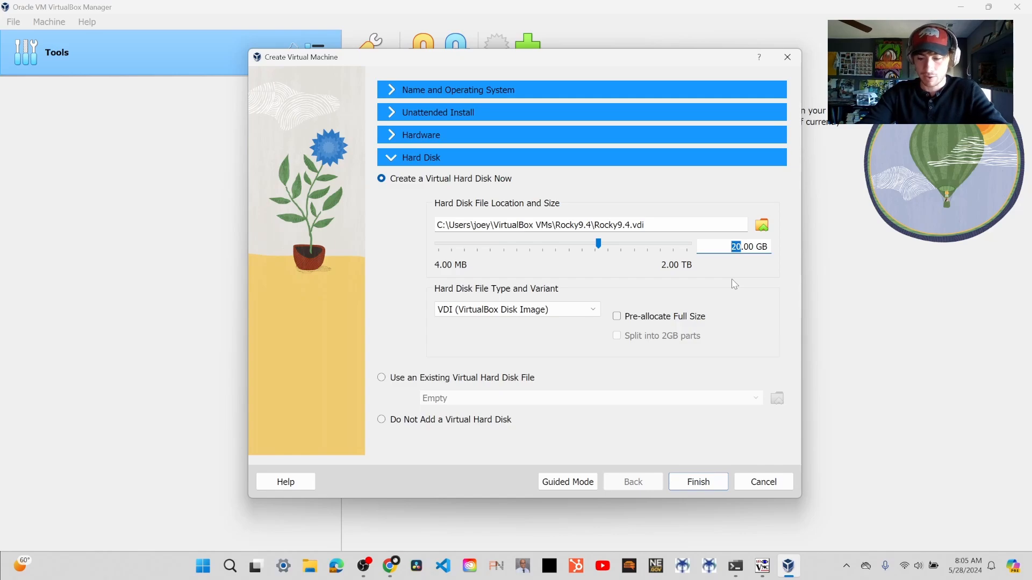
type("50")
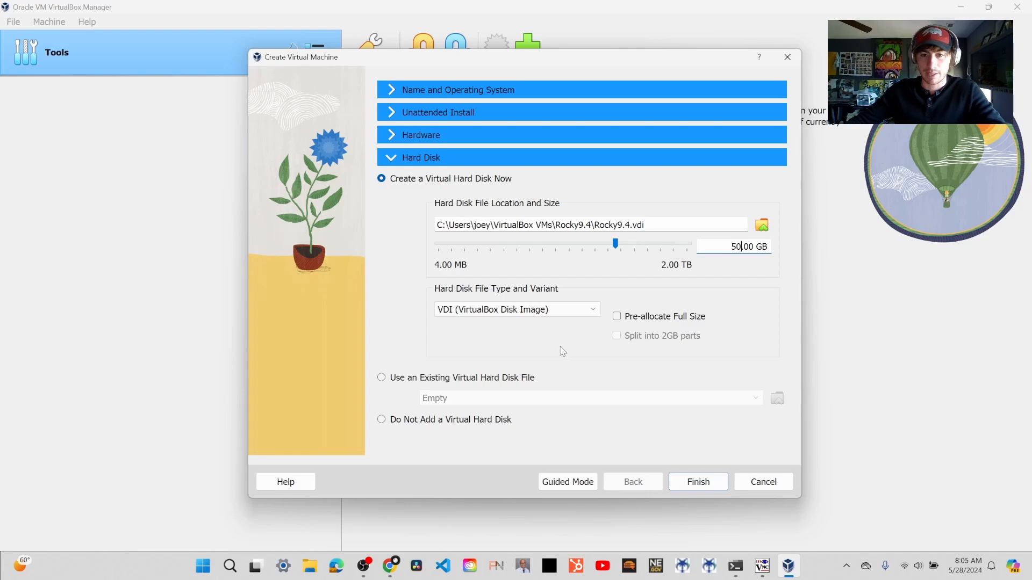
left_click(617, 316)
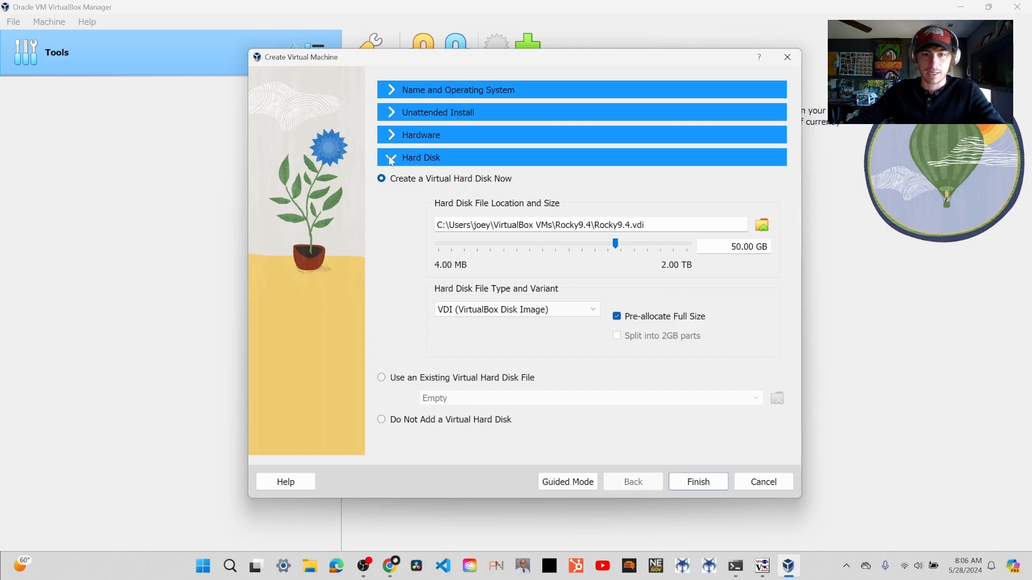
left_click(710, 483)
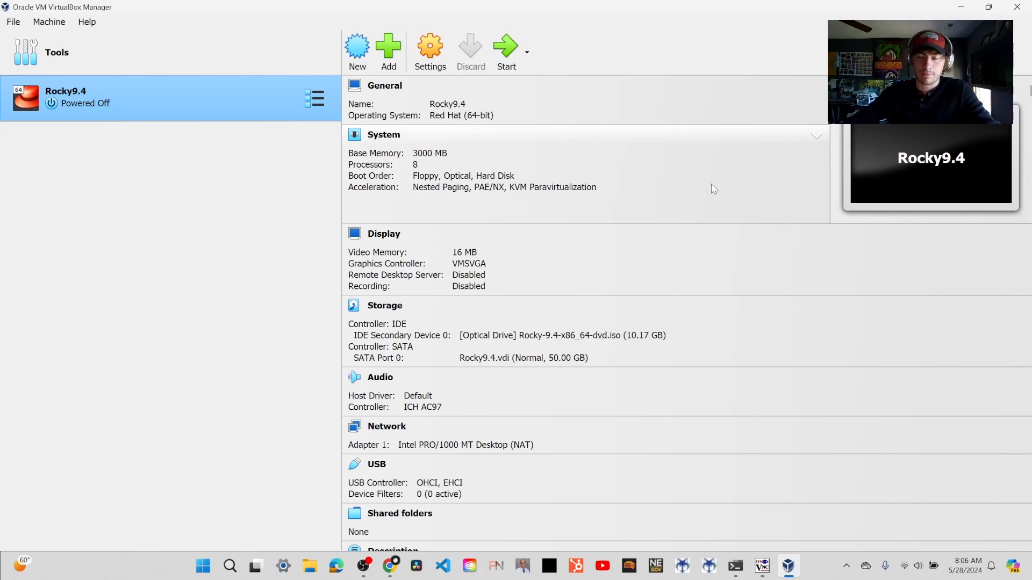
- Enable 3D acceleration and set the video memory to 128 MB in the Rocky9.4 machine's display settings
left_click(443, 53)
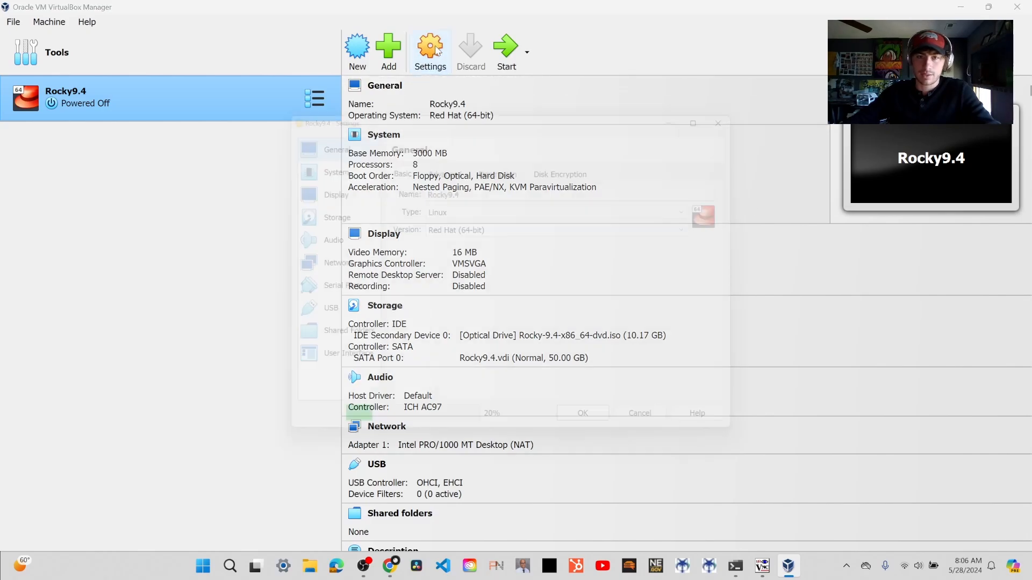
left_click(338, 162)
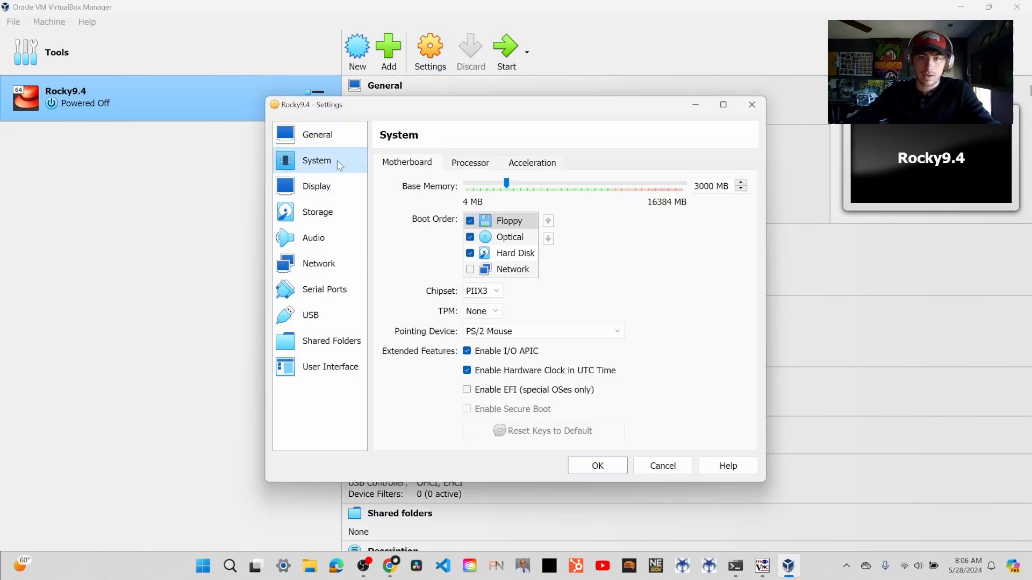
left_click(535, 162)
left_click(316, 187)
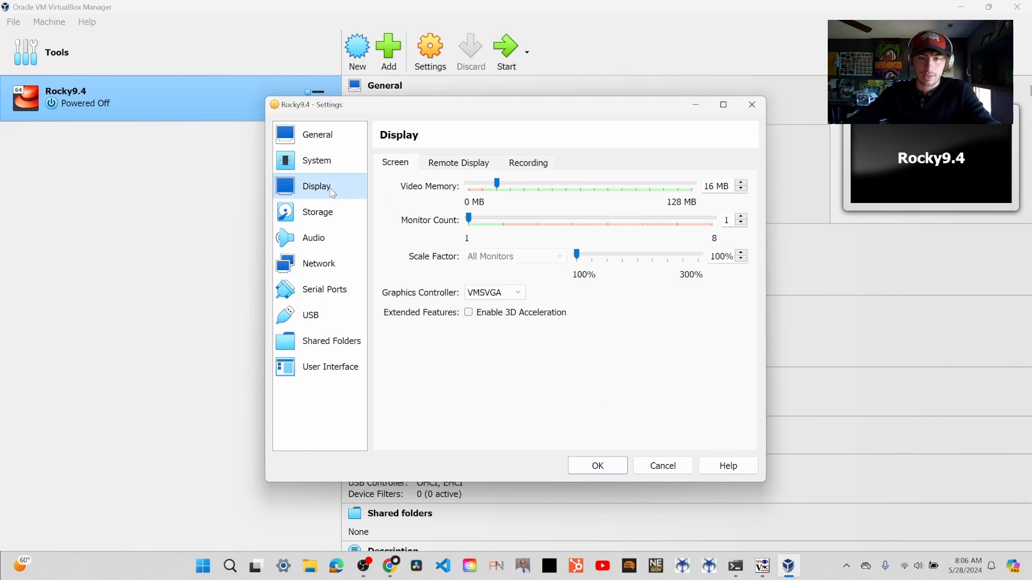
left_click(468, 312)
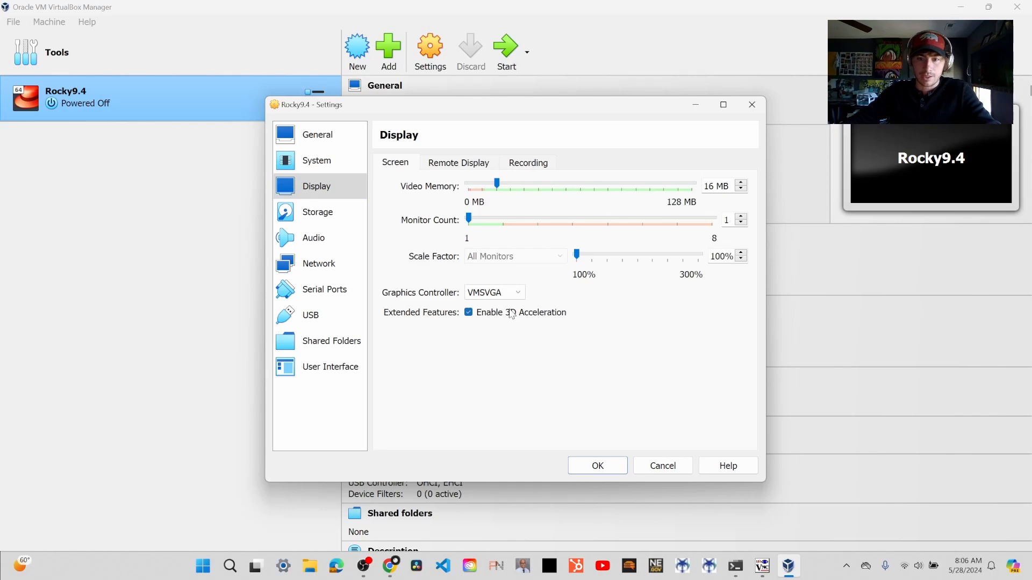
left_click_drag(497, 184, 819, 173)
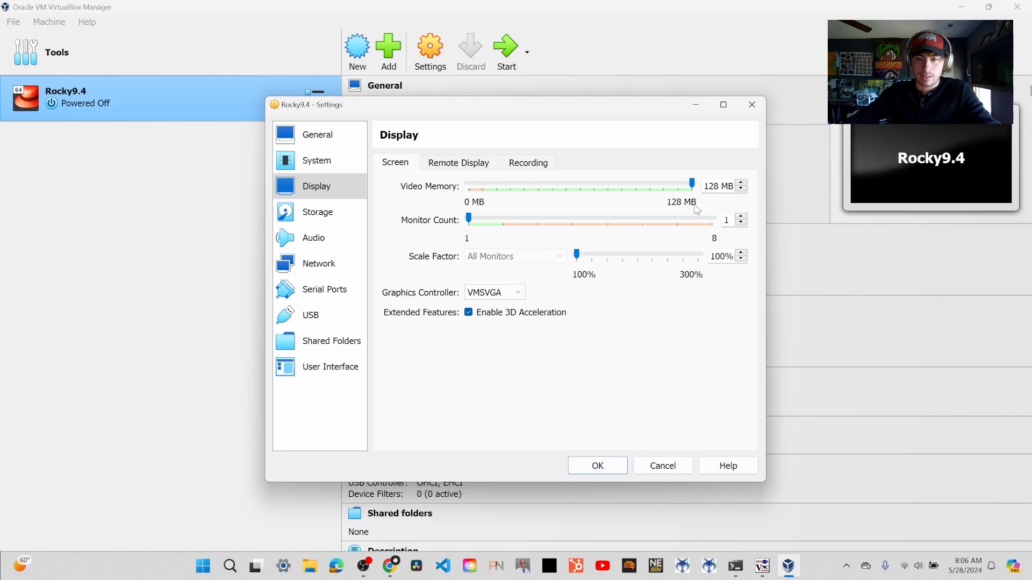
left_click(598, 465)
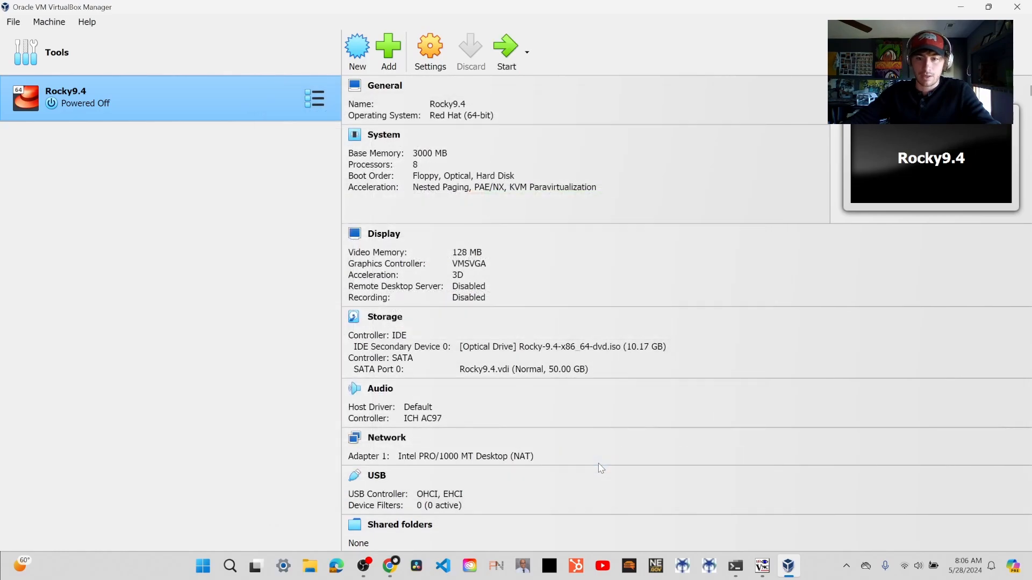
- Start the Rocky9.4 machine, maximize its window, and boot into the Rocky Linux 9.4 installer
left_click(505, 50)
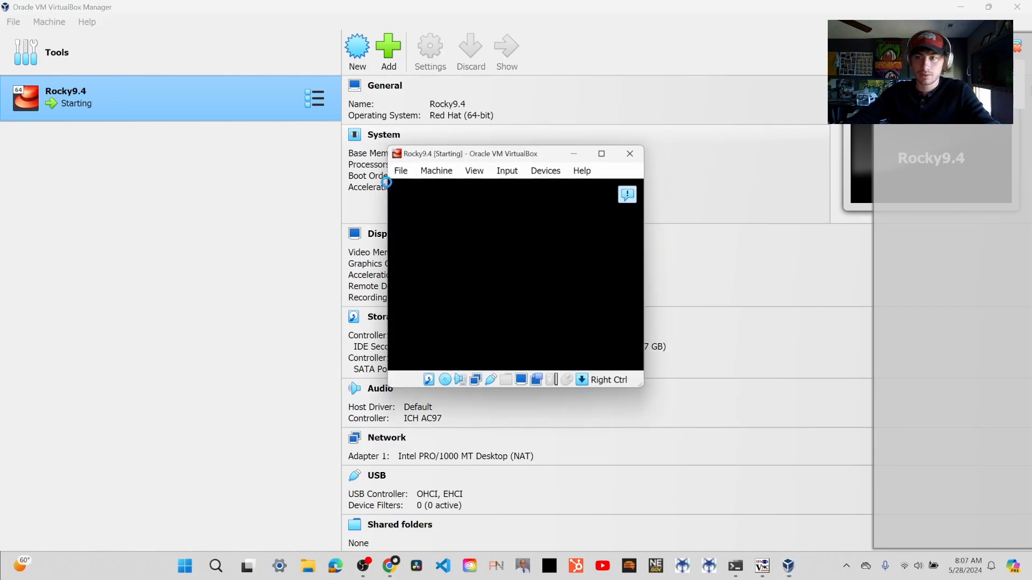
left_click(621, 220)
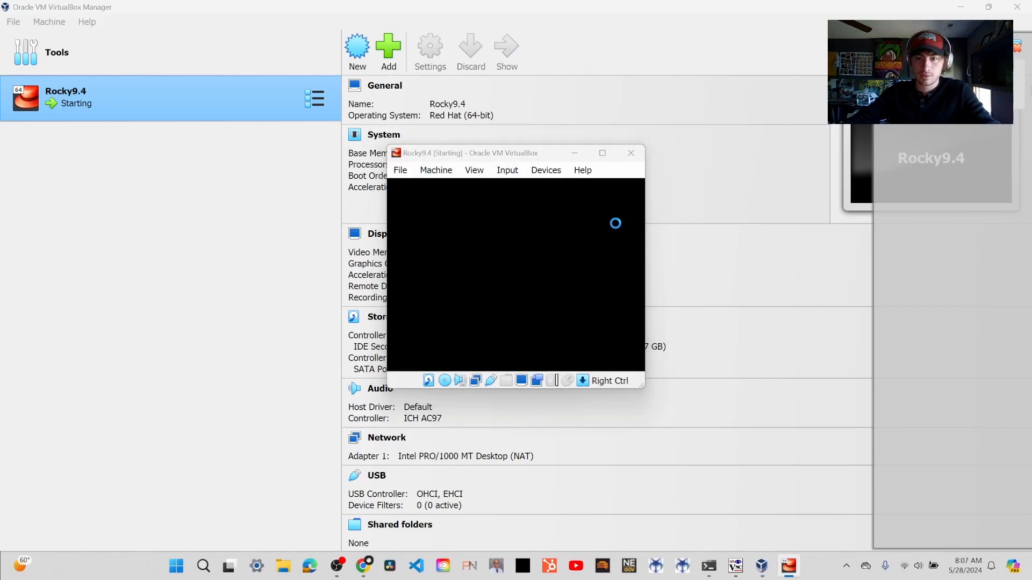
left_click(603, 155)
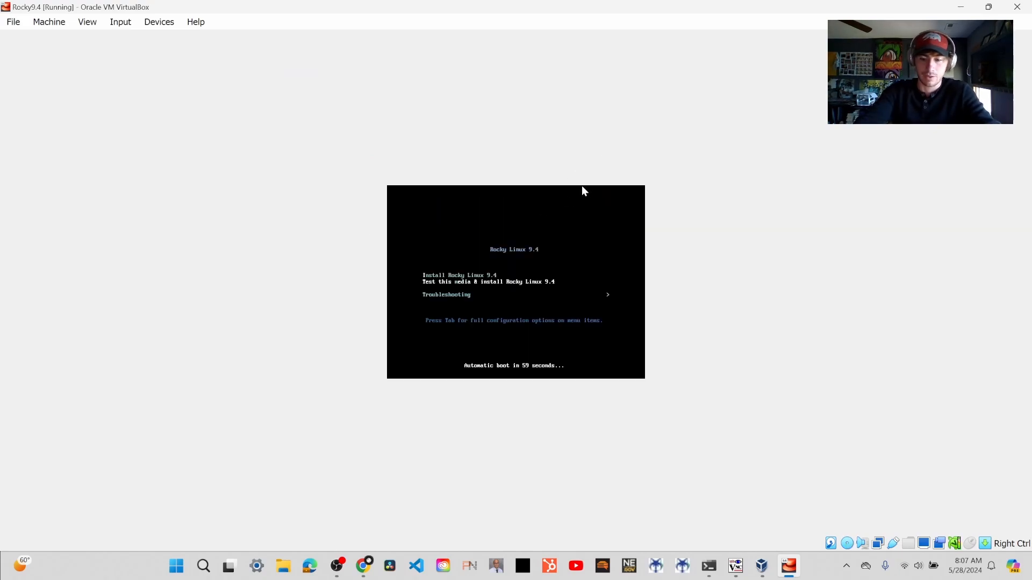
key("Return")
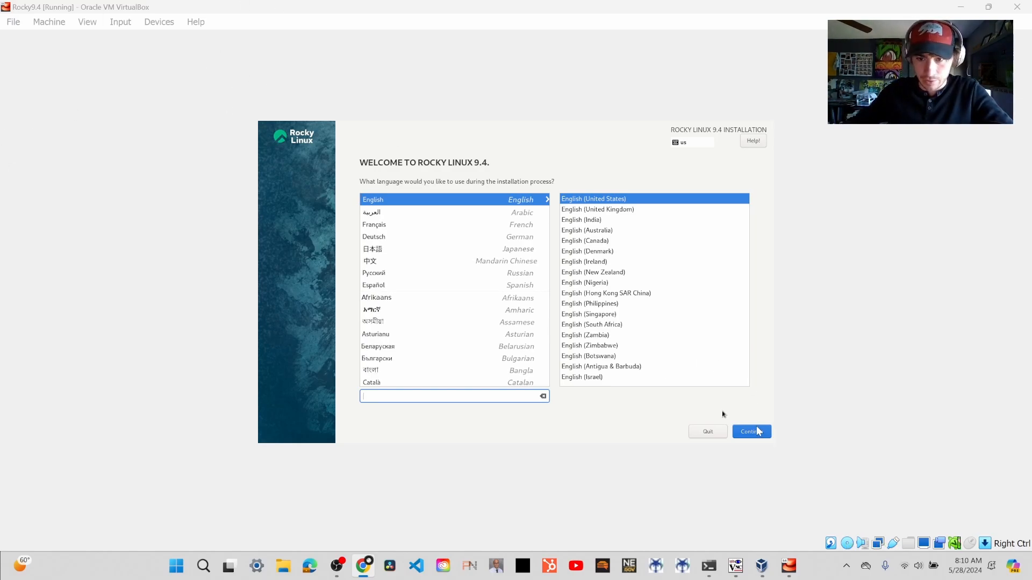
- Search the installer languages for english, select English (United States), and continue to the installation summary
left_click(721, 411)
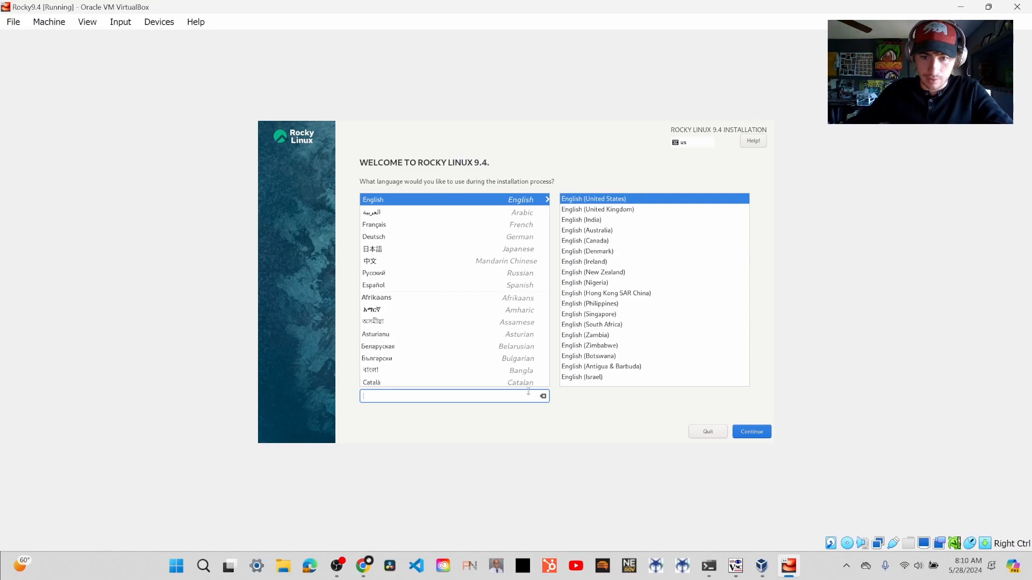
type("d")
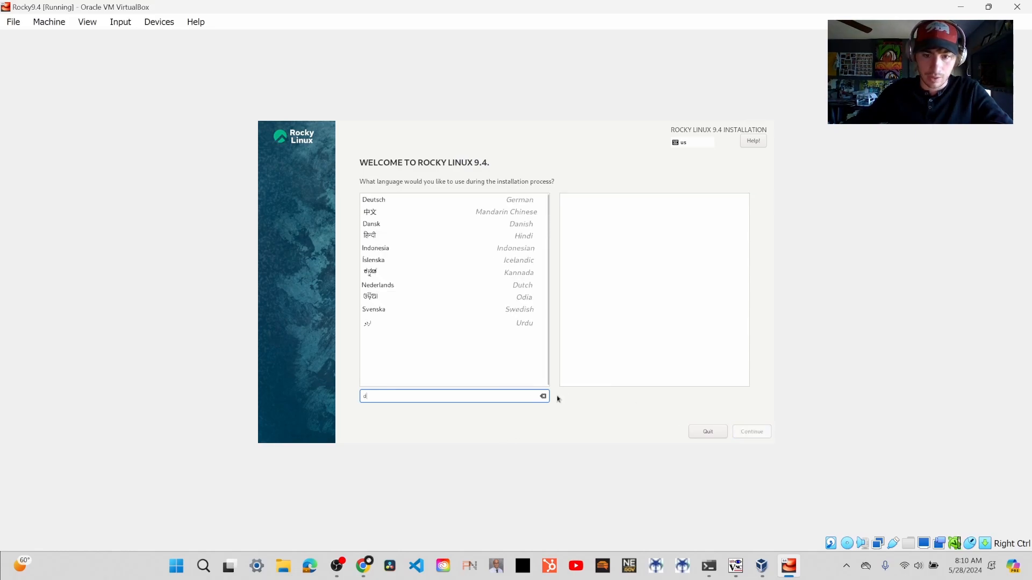
left_click(543, 396)
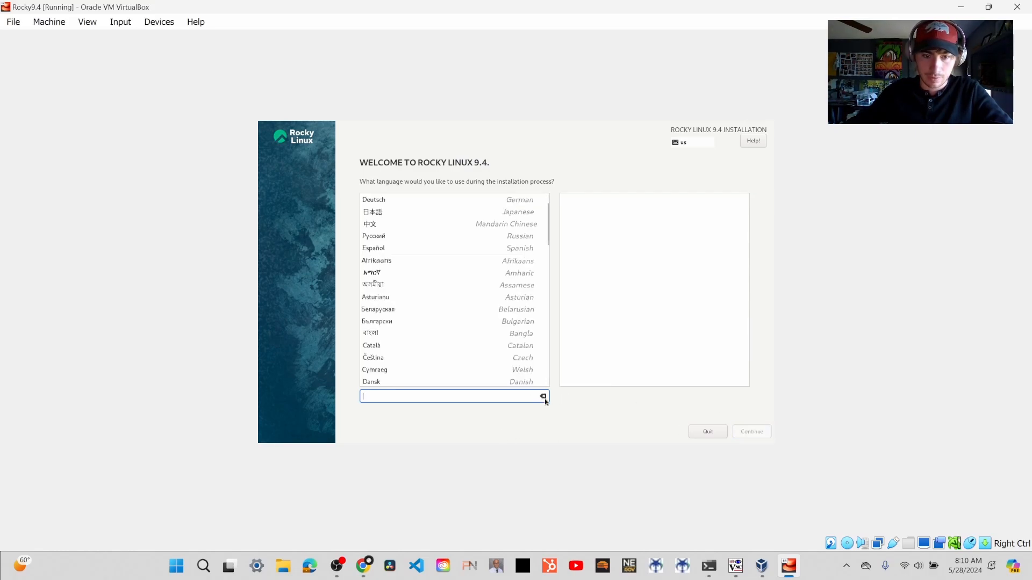
type("english")
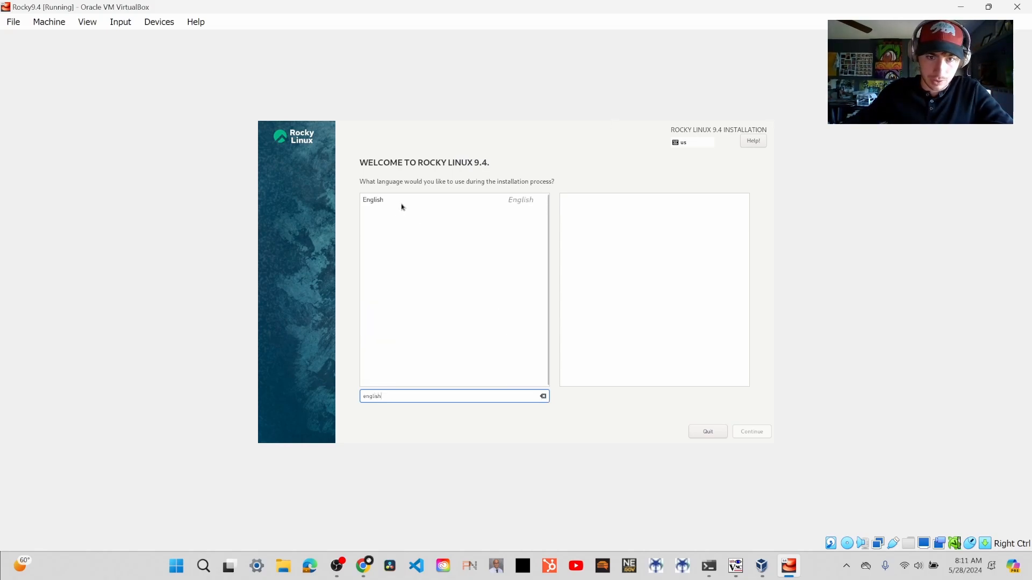
left_click(401, 204)
left_click(761, 433)
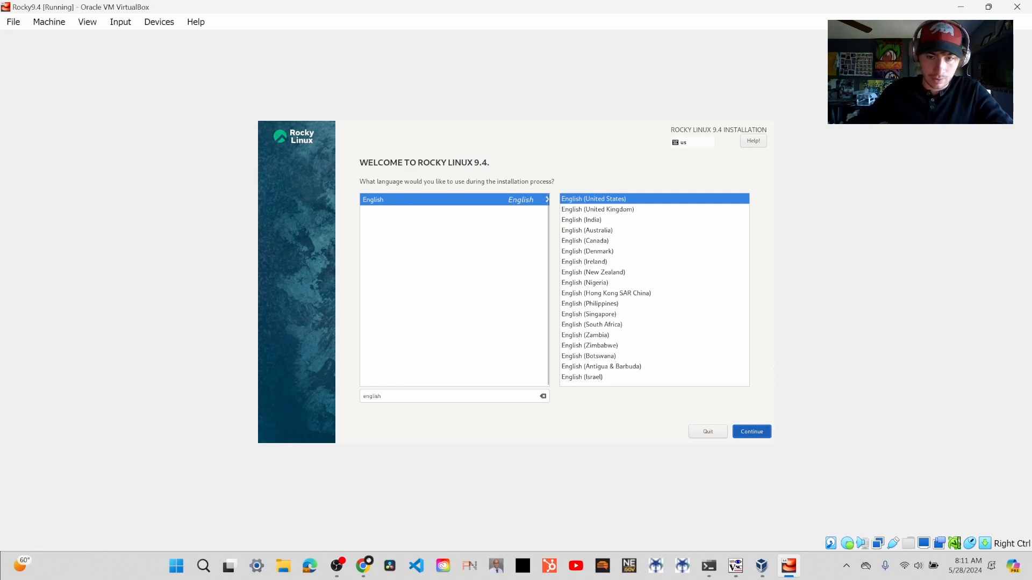
left_click(757, 436)
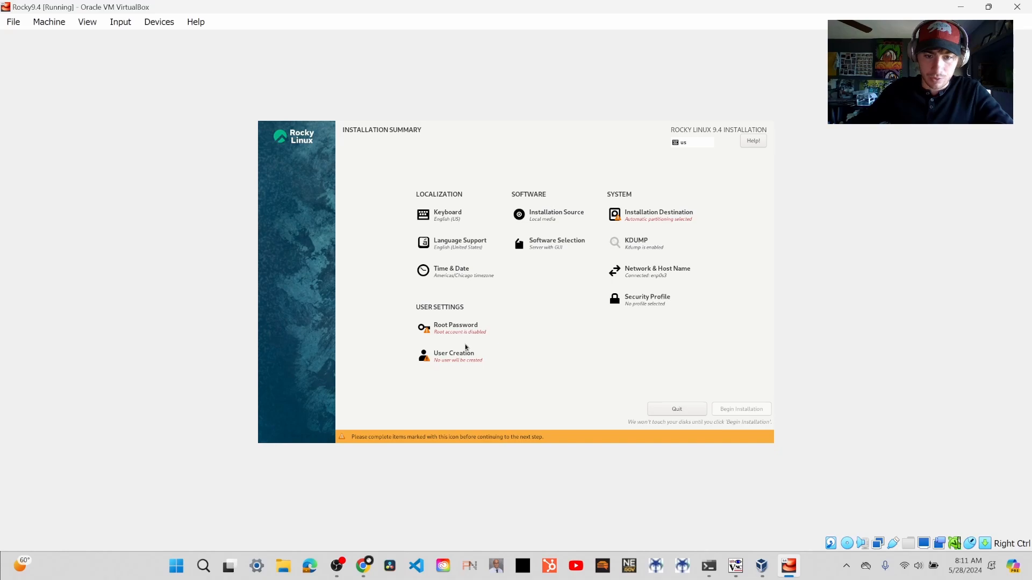
- Open user creation, enter 22halo as the user name, and make this user an administrator
left_click(451, 356)
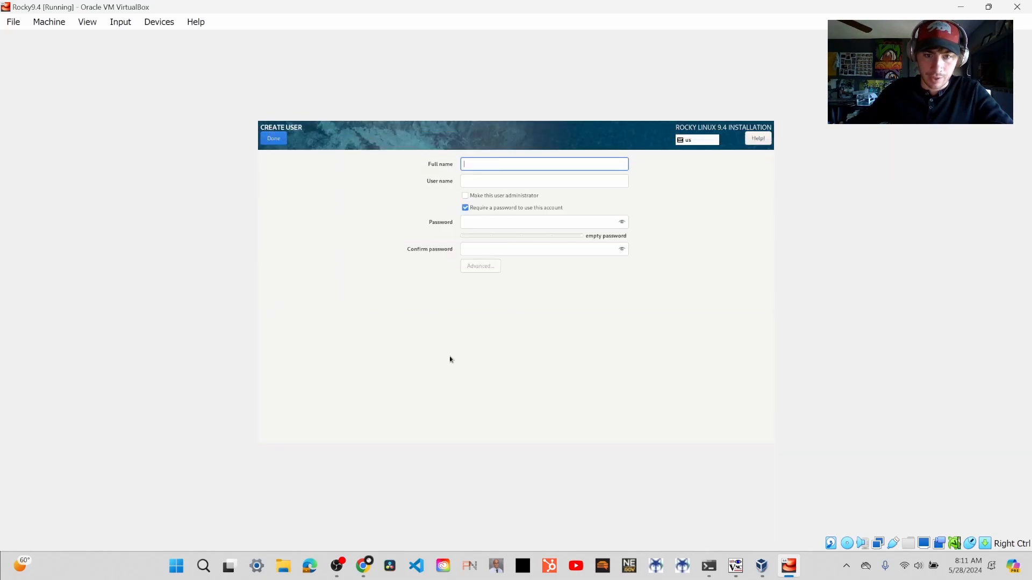
key("Tab")
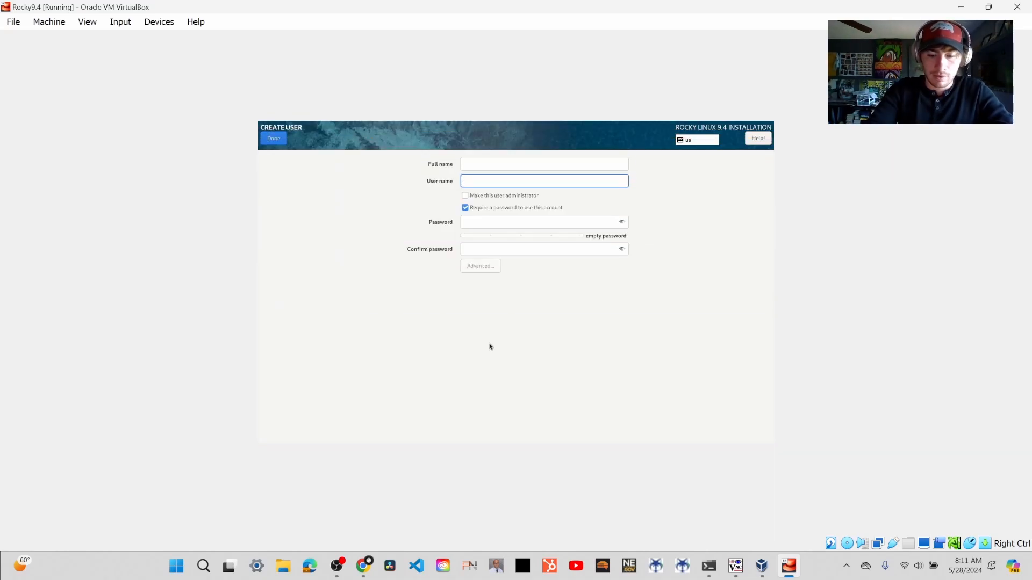
type("22halo")
key("Tab")
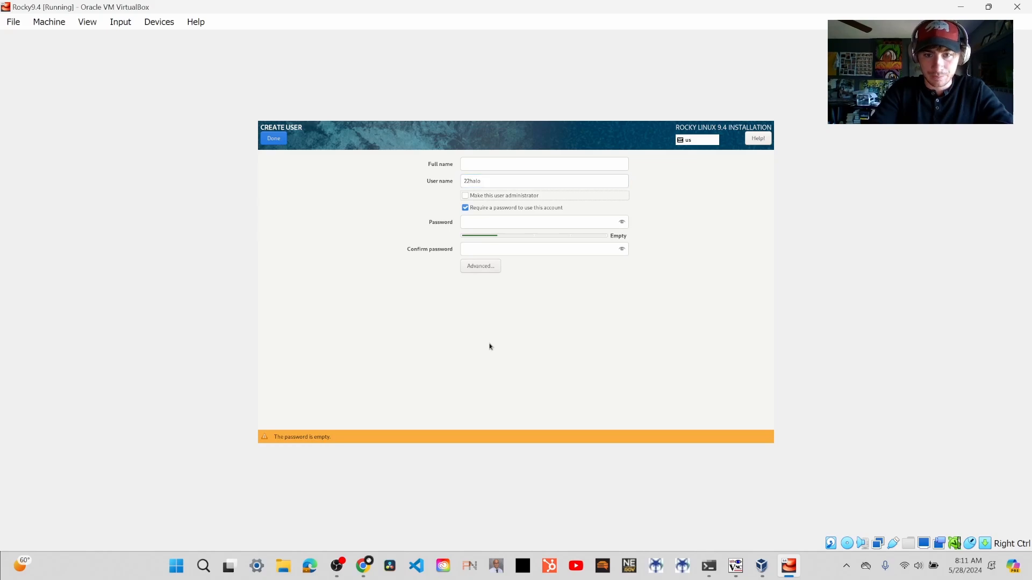
left_click(519, 222)
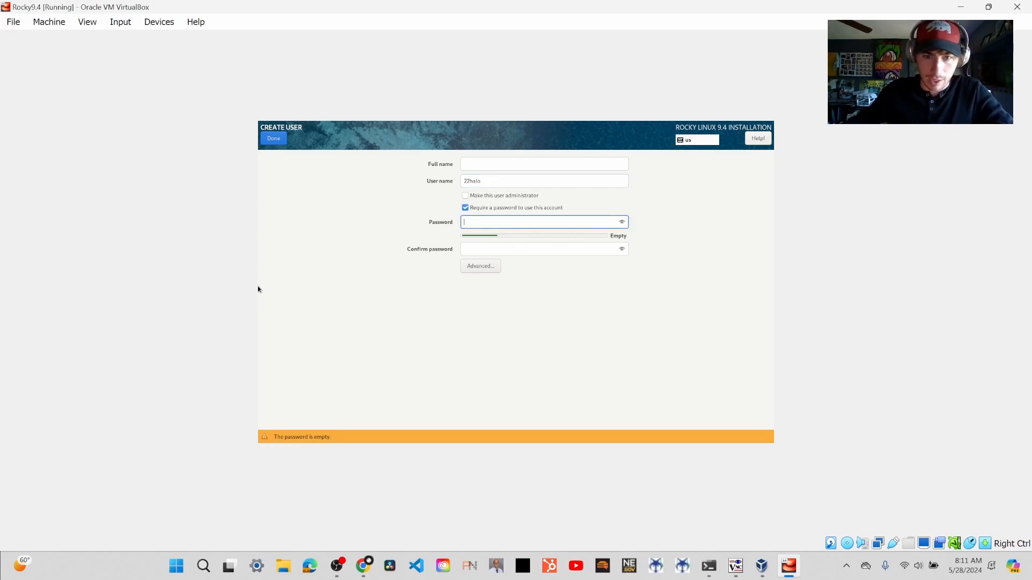
left_click(466, 197)
- Enter and confirm the account password for the new administrator, and finish creating the user
left_click(485, 220)
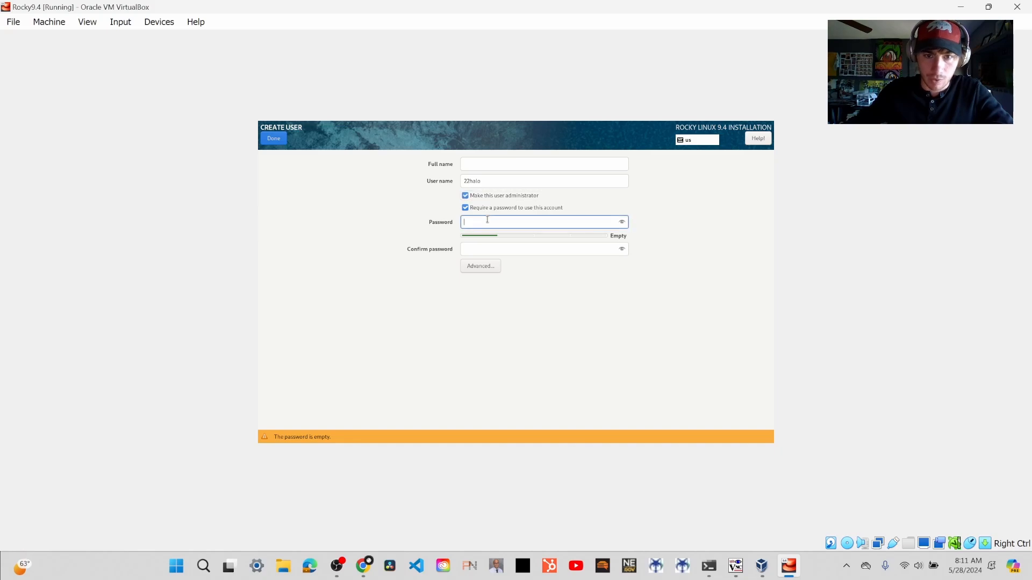
type("••")
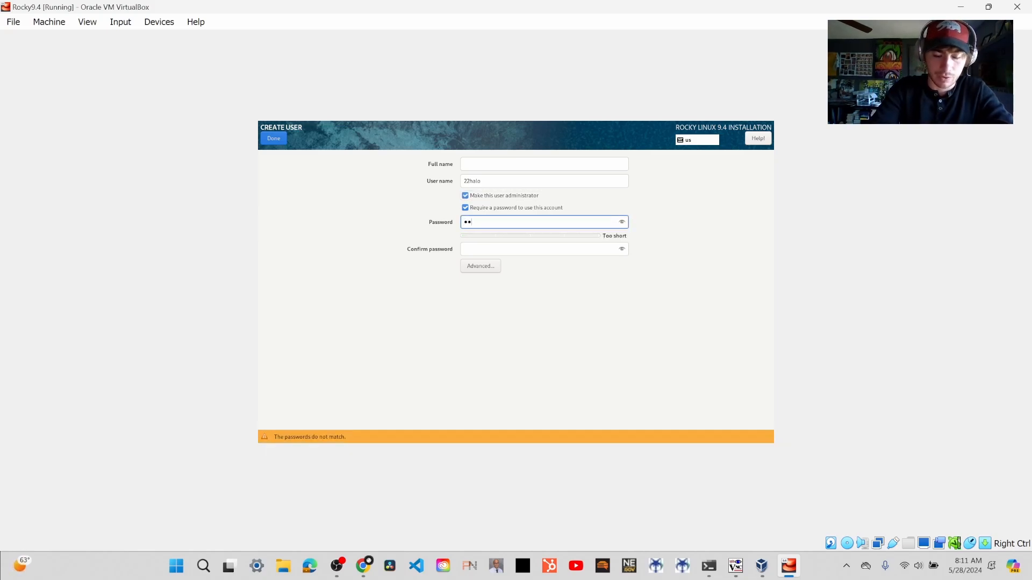
type("••")
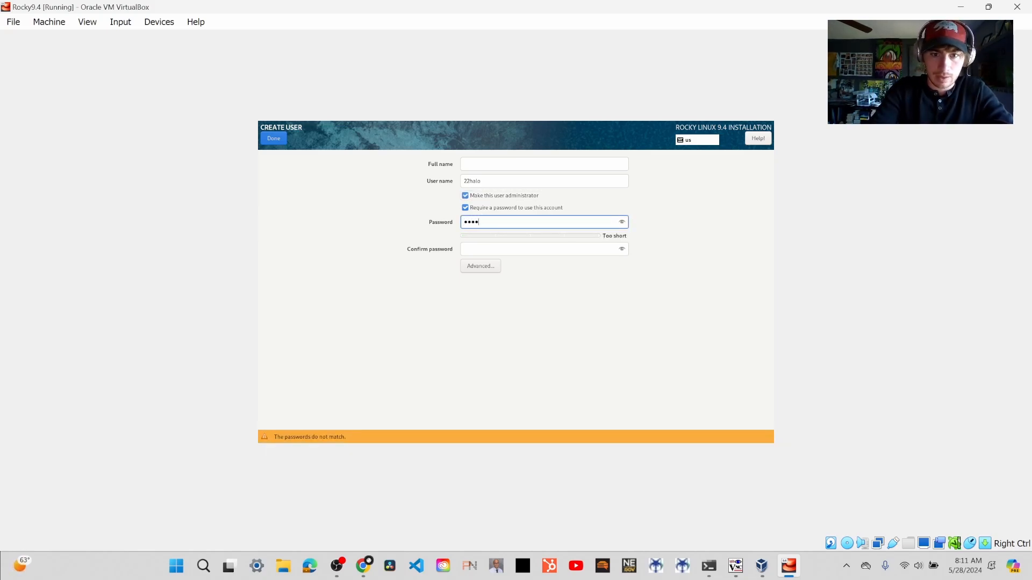
type("•••••••")
key("BackSpace")
key("BackSpace")
key("BackSpace")
key("BackSpace")
key("BackSpace")
key("BackSpace")
key("BackSpace")
key("BackSpace")
key("BackSpace")
key("BackSpace")
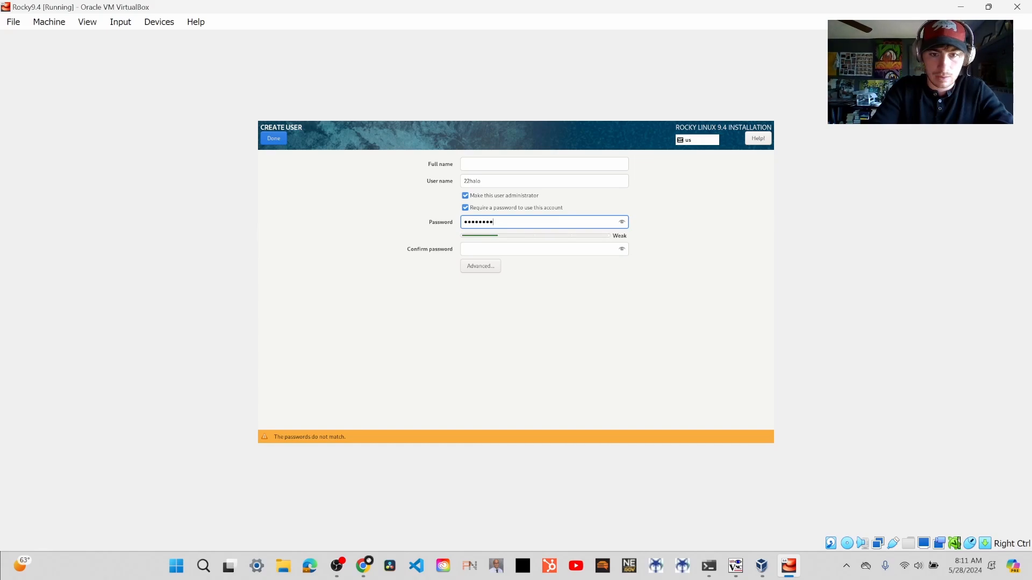
type("••••••••••••")
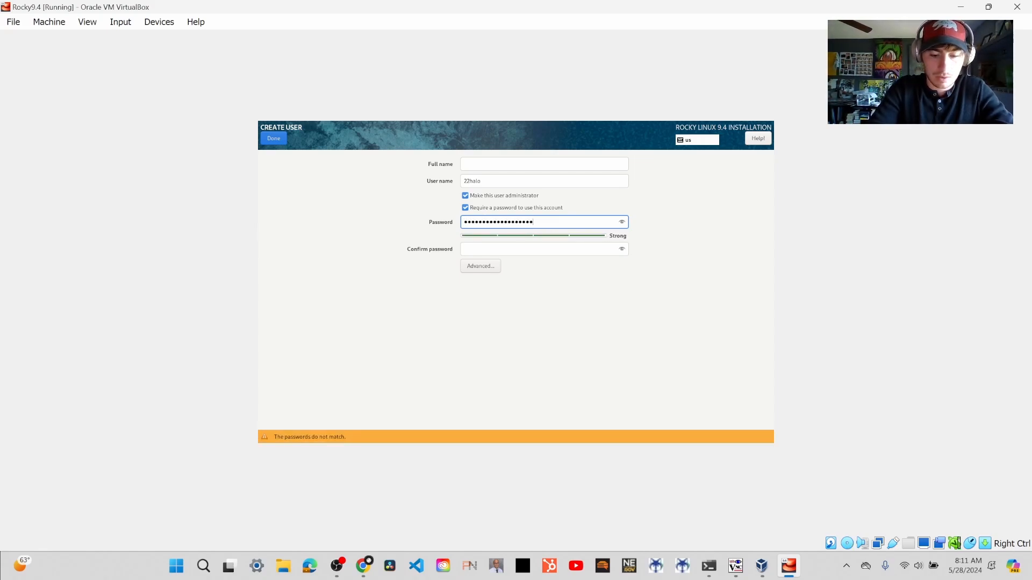
type("•••")
key("Tab")
type("•")
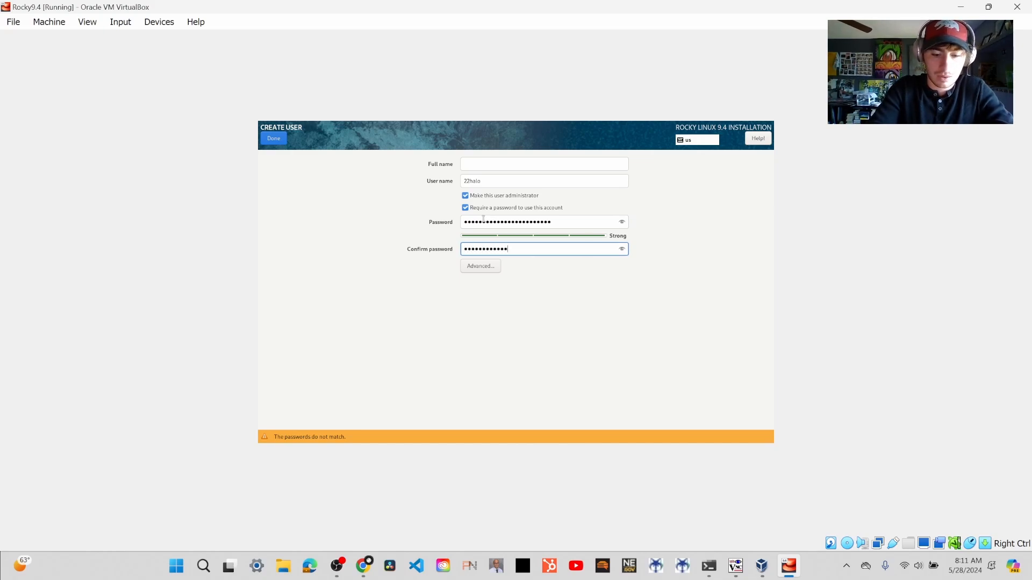
type("****")
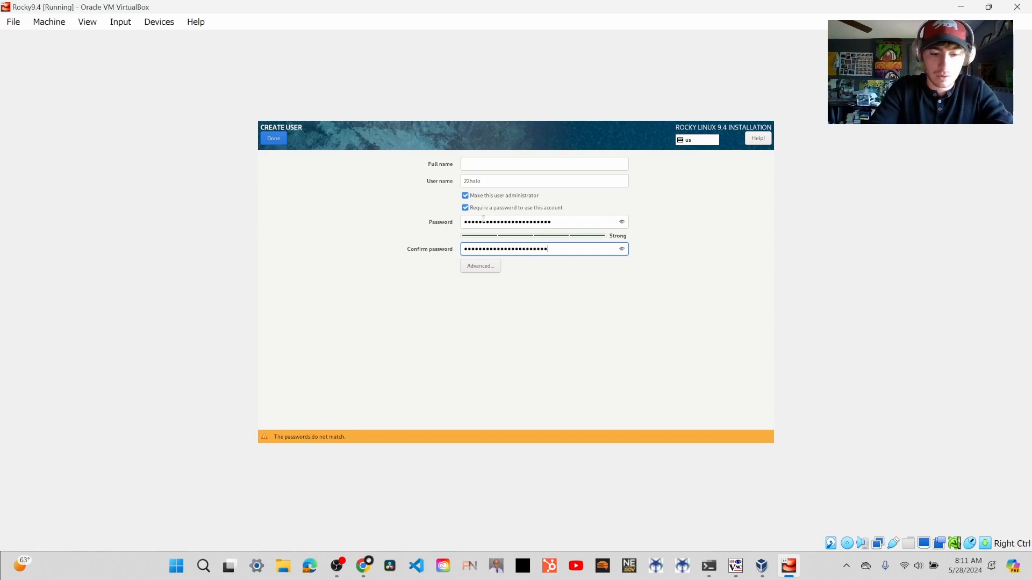
left_click(279, 141)
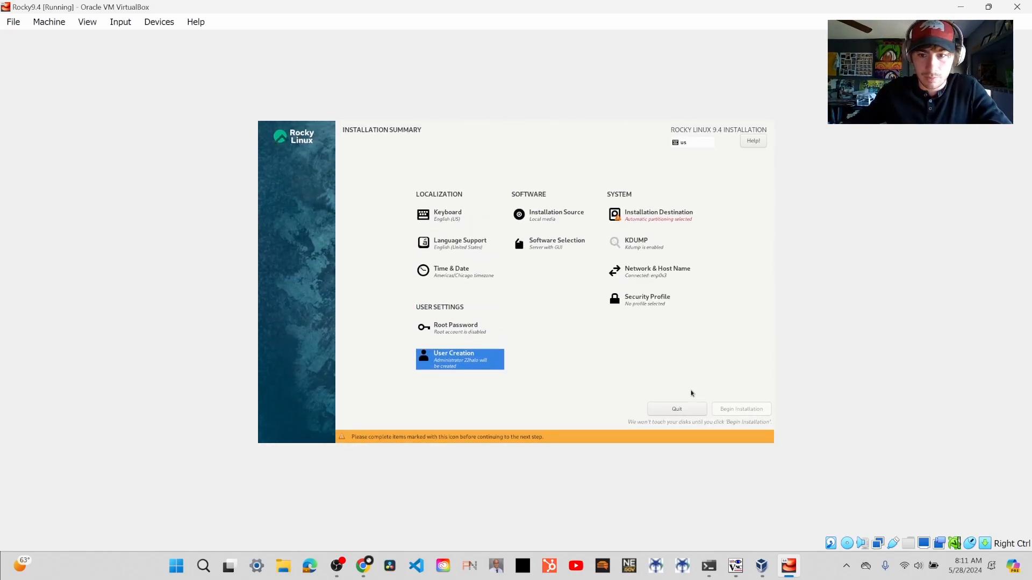
- Try to set the 50 GiB ATA VBOX HARDDISK as the installation destination
left_click(664, 219)
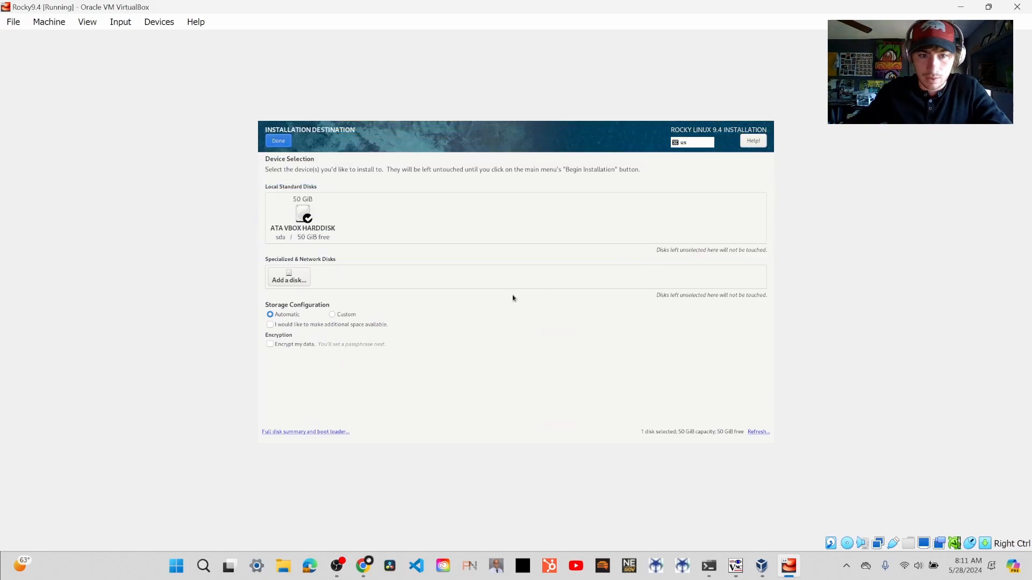
left_click(290, 239)
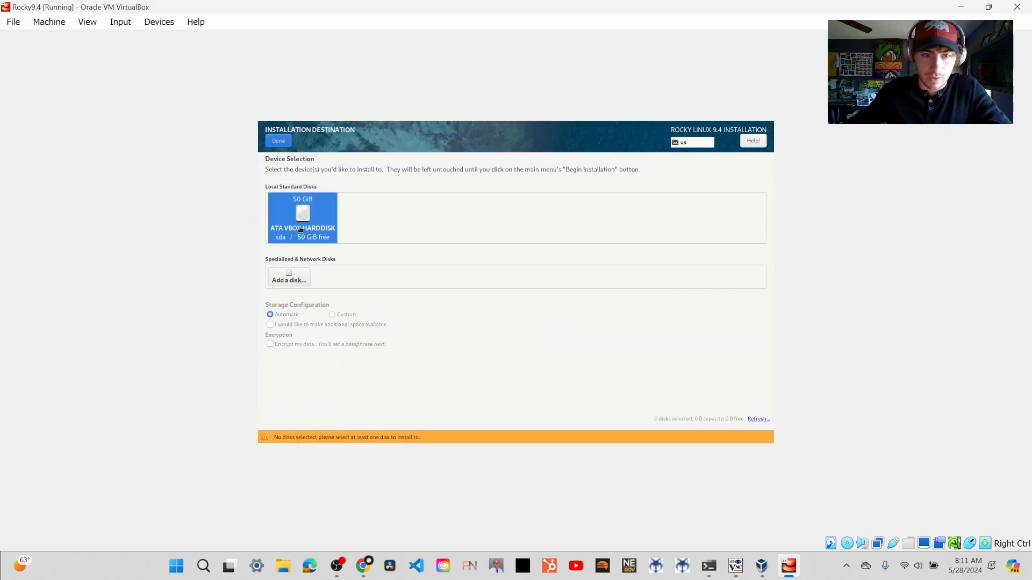
left_click(283, 144)
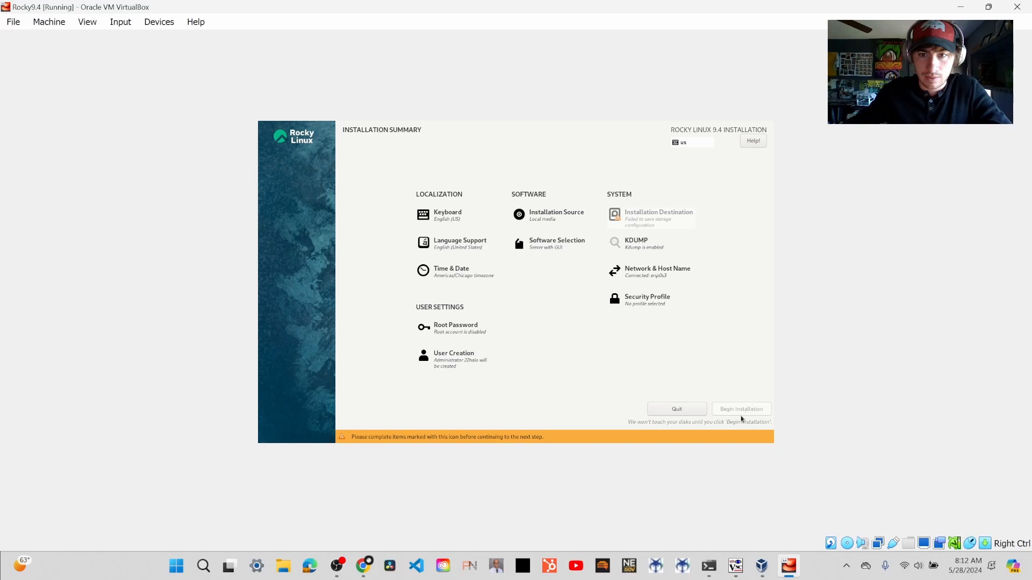
- Reopen the installation destination, select the ATA VBOX HARDDISK with automatic storage configuration, and return to the installation summary
left_click(644, 225)
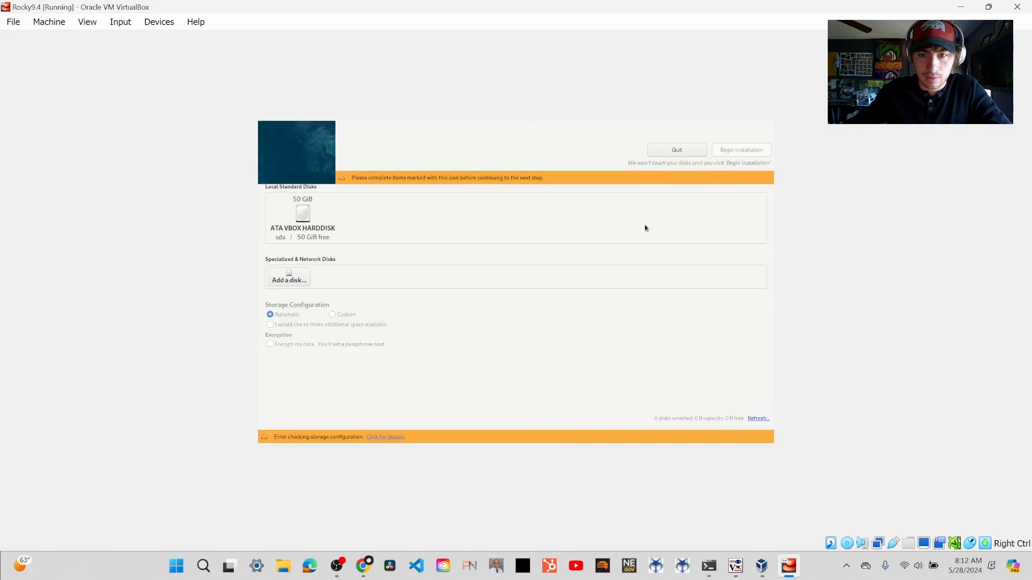
left_click(312, 230)
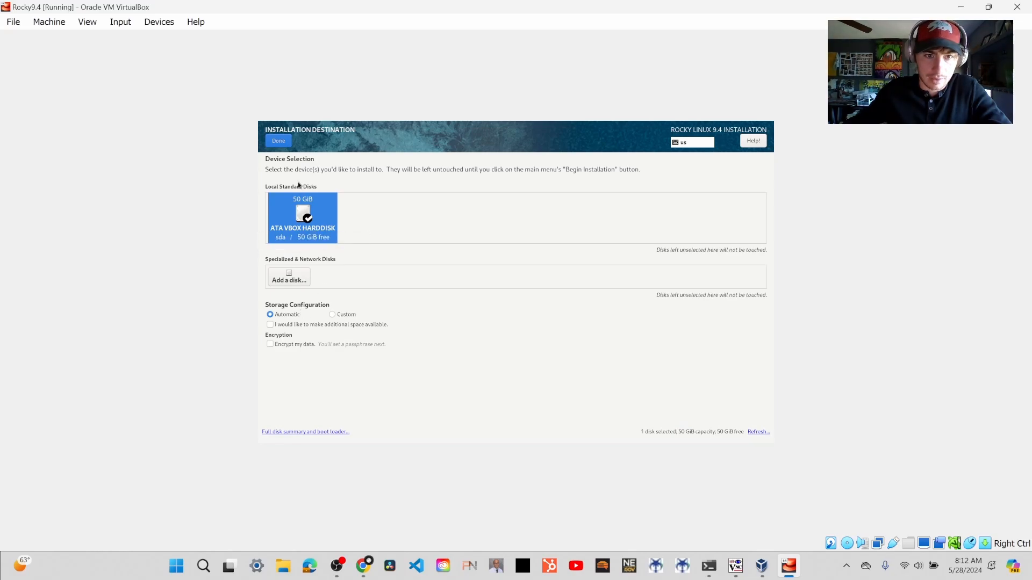
left_click(289, 146)
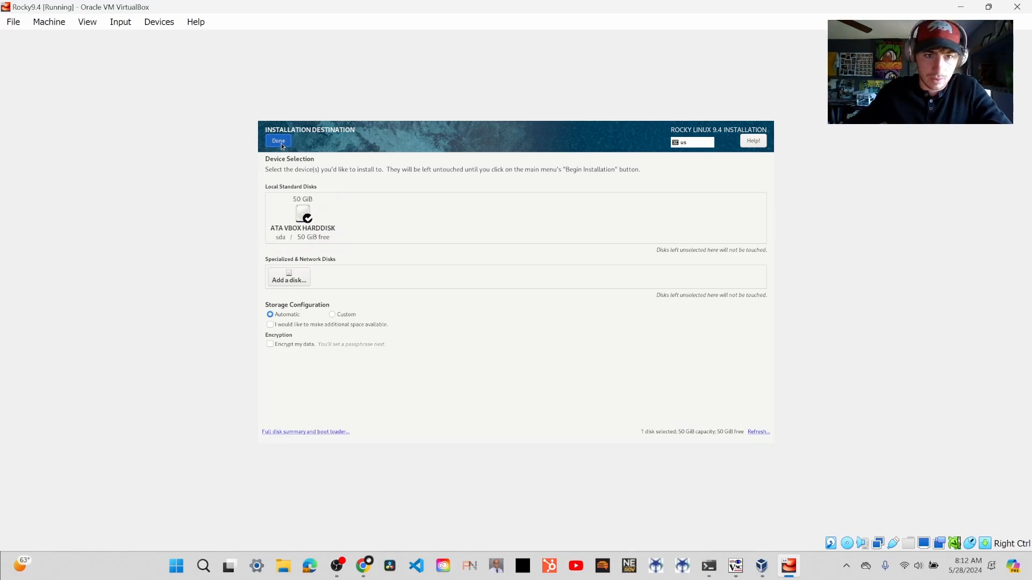
left_click(280, 144)
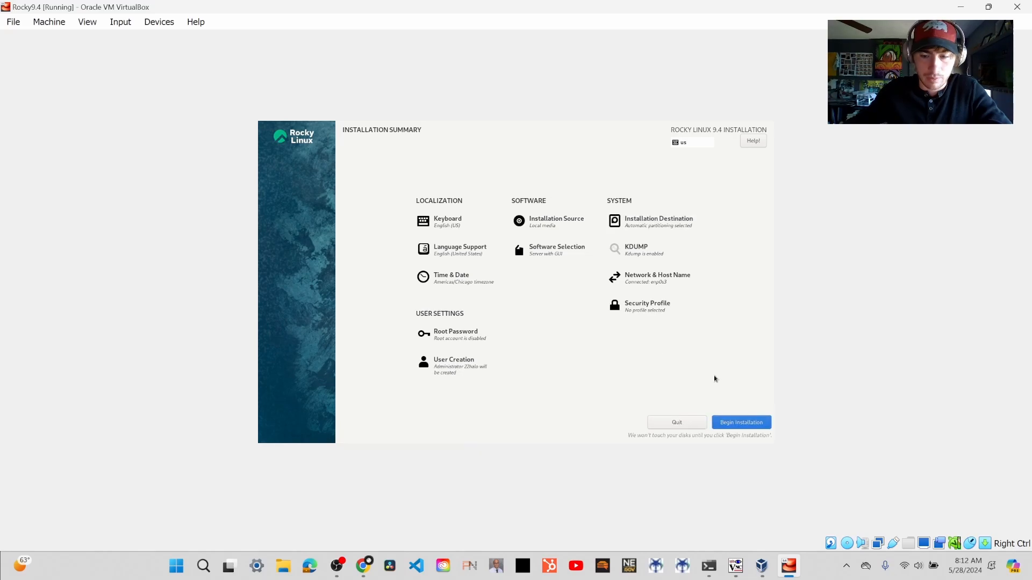
- Begin the Rocky Linux installation and reboot the system once it has completed
left_click(742, 422)
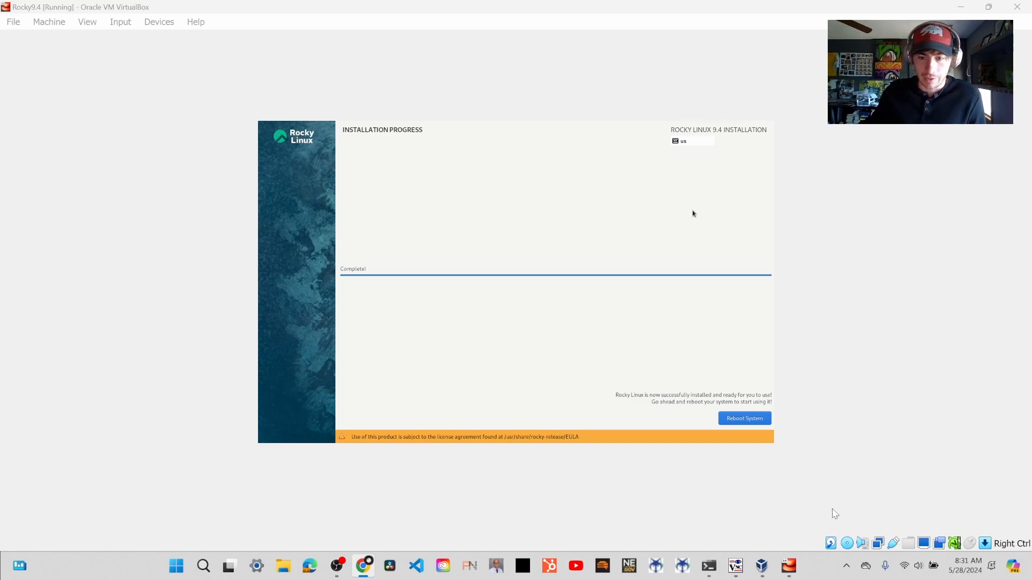
left_click(739, 422)
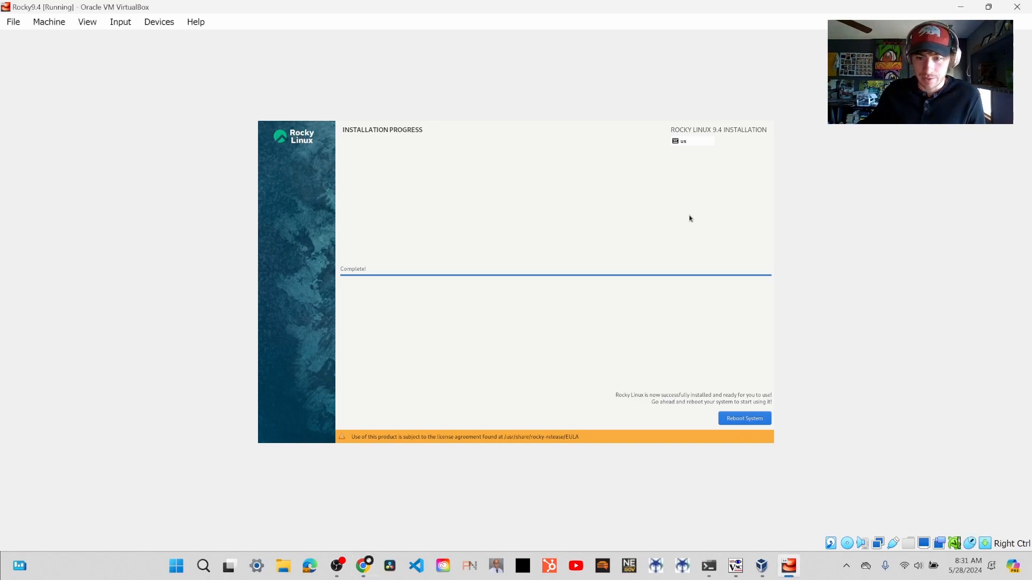
left_click(730, 422)
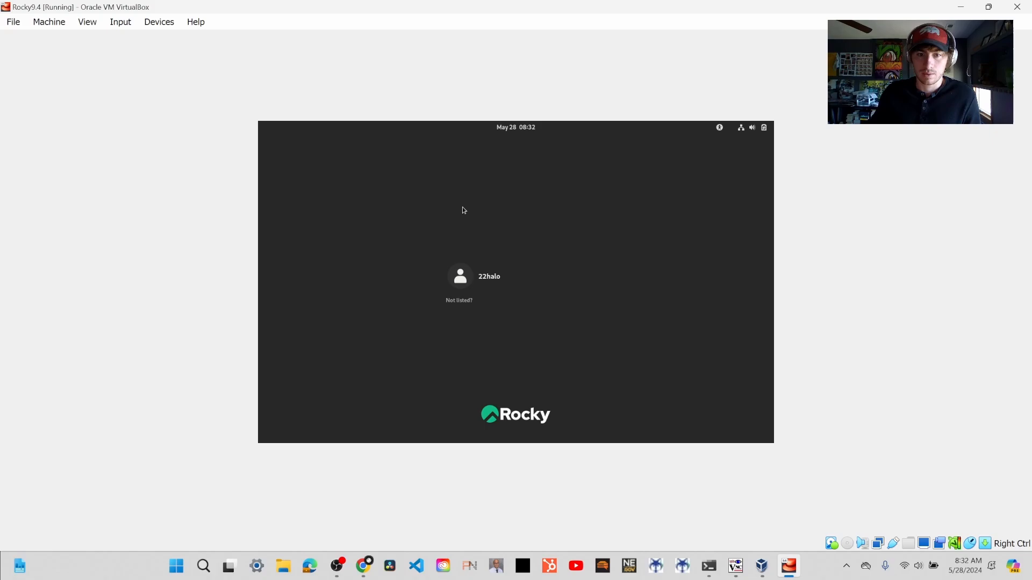
- Log in to the installed system as 22halo with the account password, re-entering it if authentication fails
left_click(499, 275)
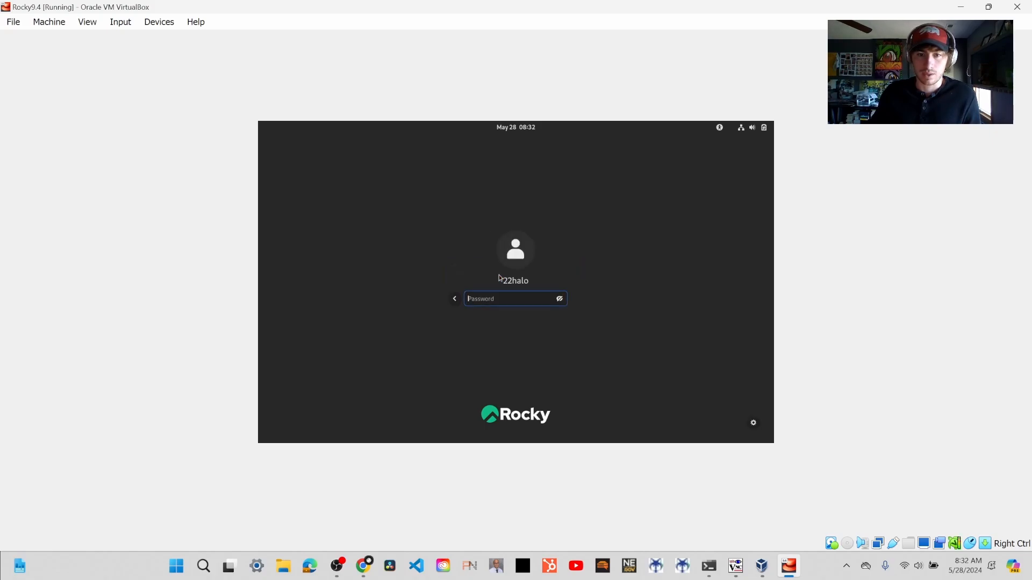
type("************")
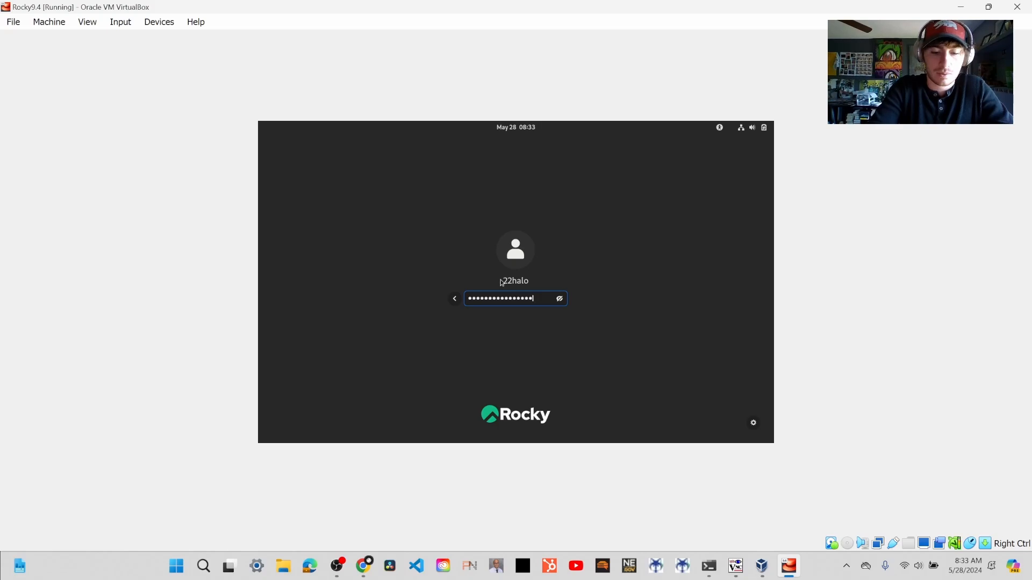
type("***")
key("Return")
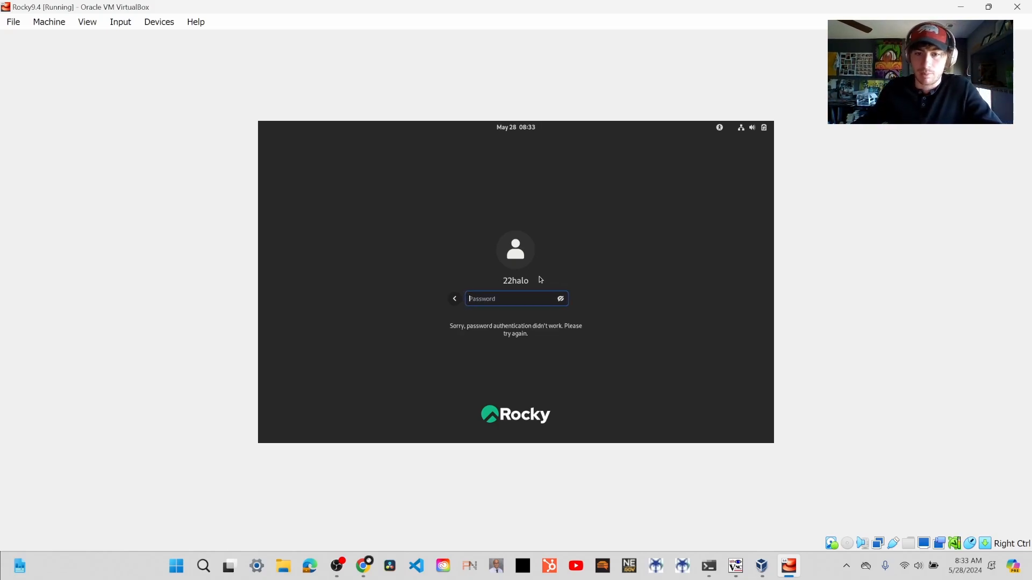
type("****************")
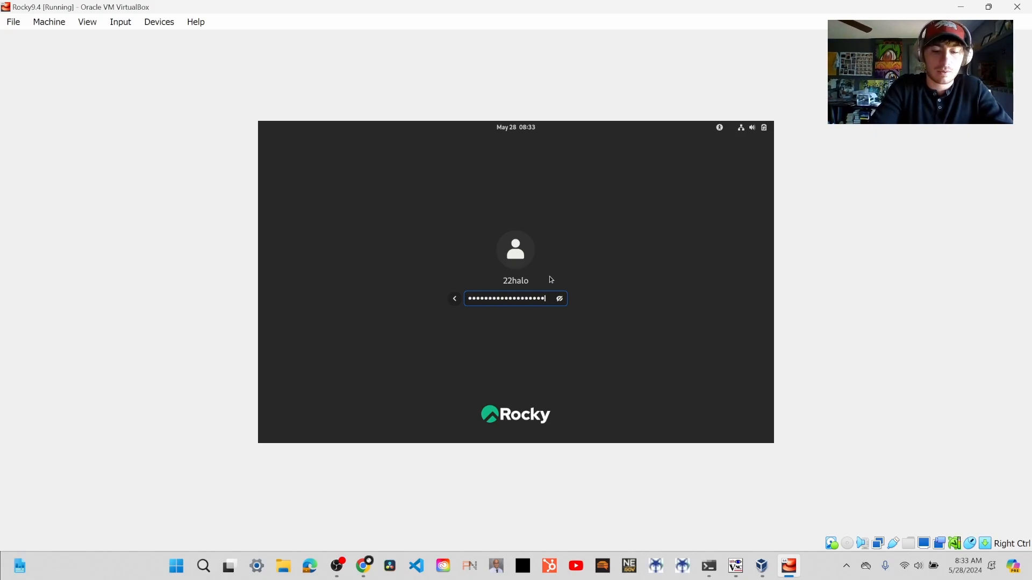
key("Return")
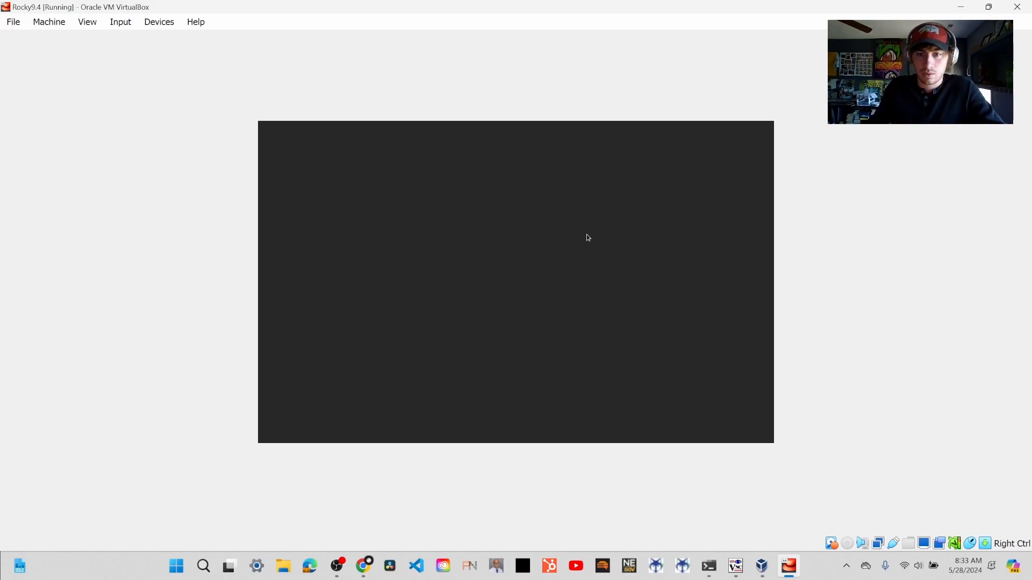
- Decline the Rocky Linux welcome tour and switch from the activities overview to the desktop
left_click(472, 373)
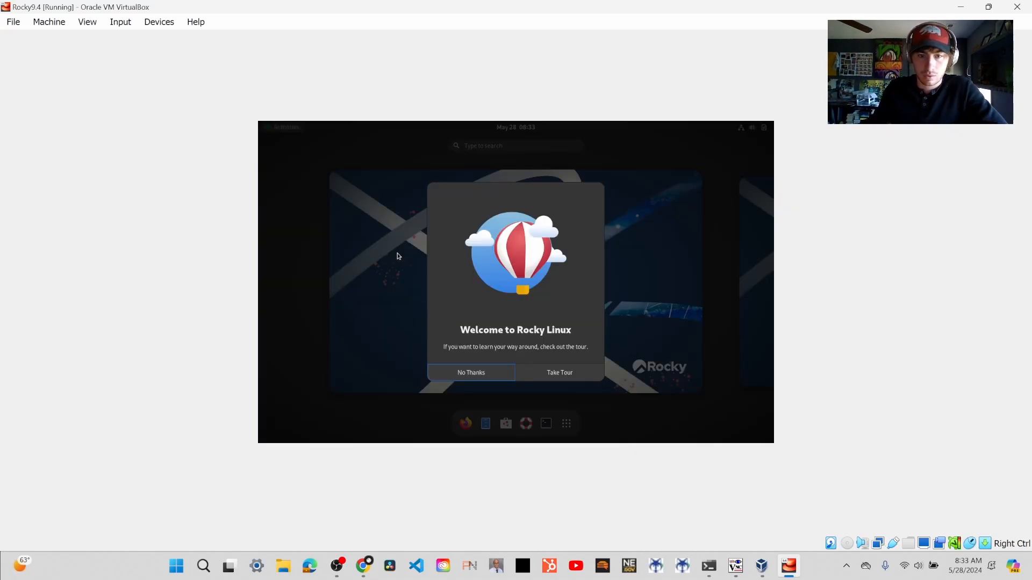
left_click(501, 373)
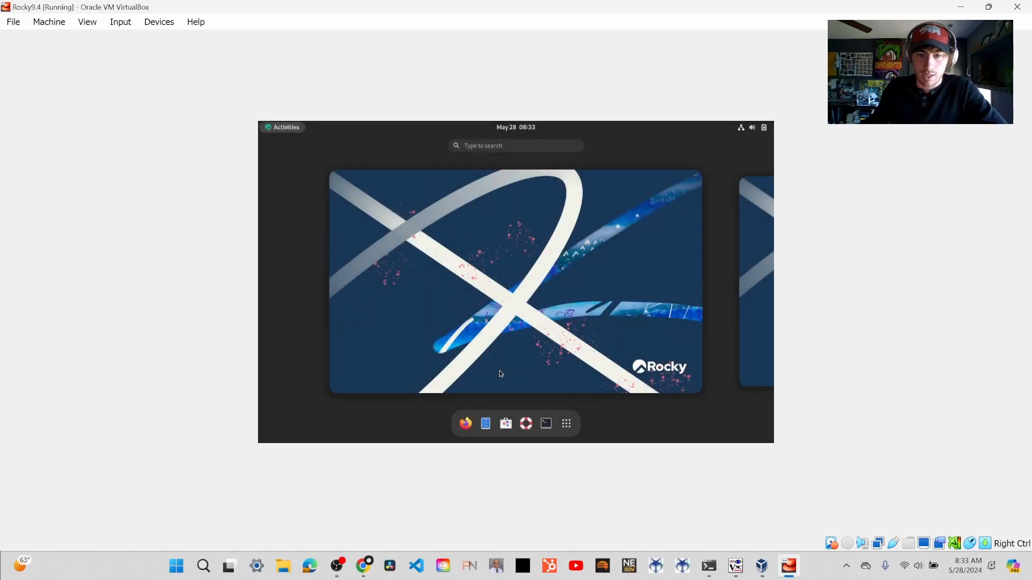
left_click(515, 297)
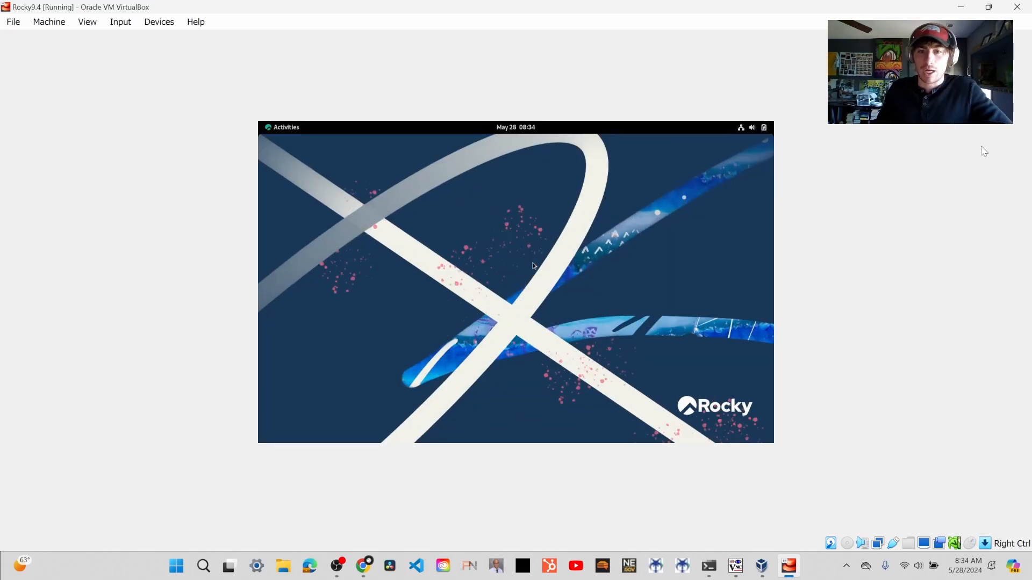